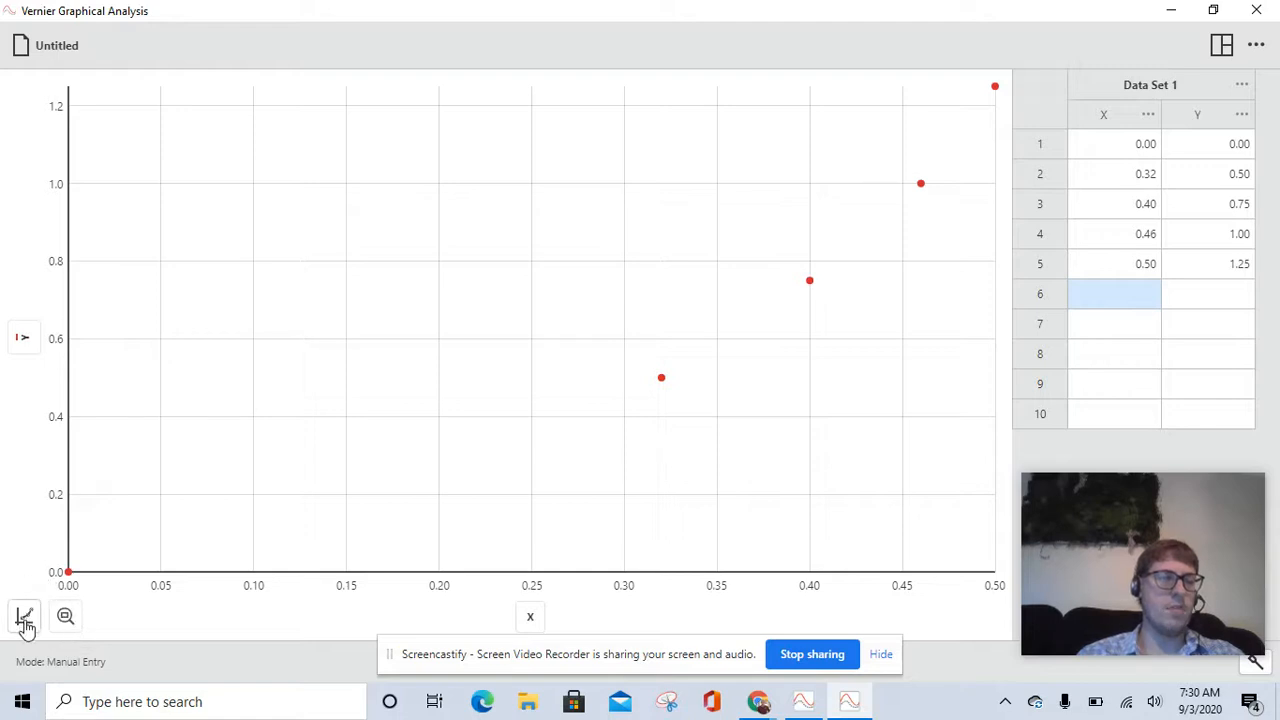
# - Apply a Linear curve fit to the Data Set 1 points on the graph
pyautogui.click(24, 617)
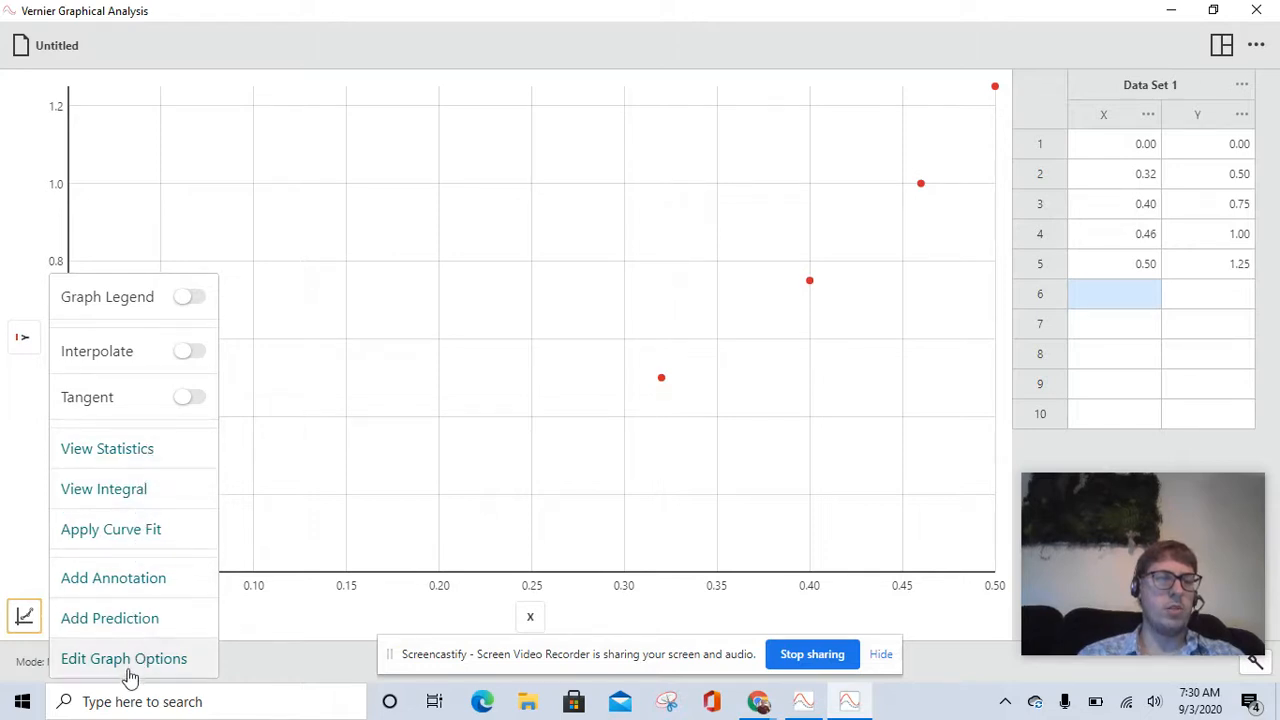
pyautogui.click(180, 539)
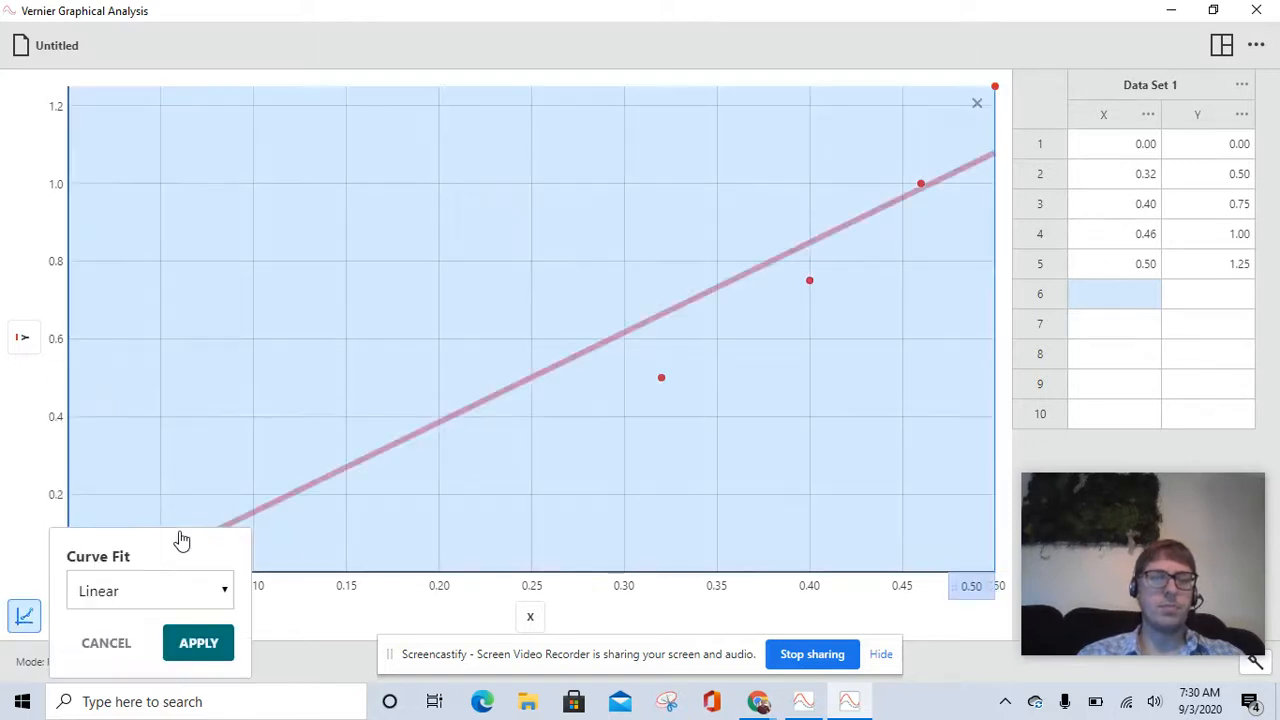
pyautogui.click(221, 597)
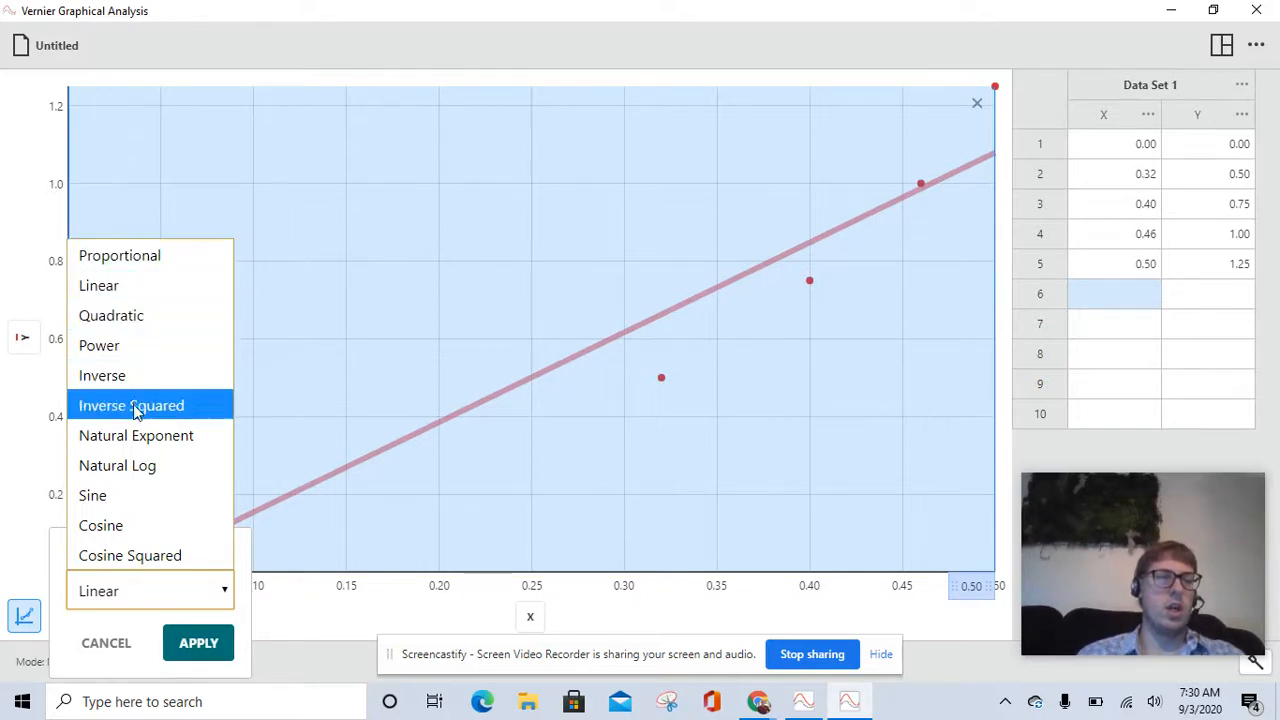
pyautogui.click(131, 302)
pyautogui.click(195, 644)
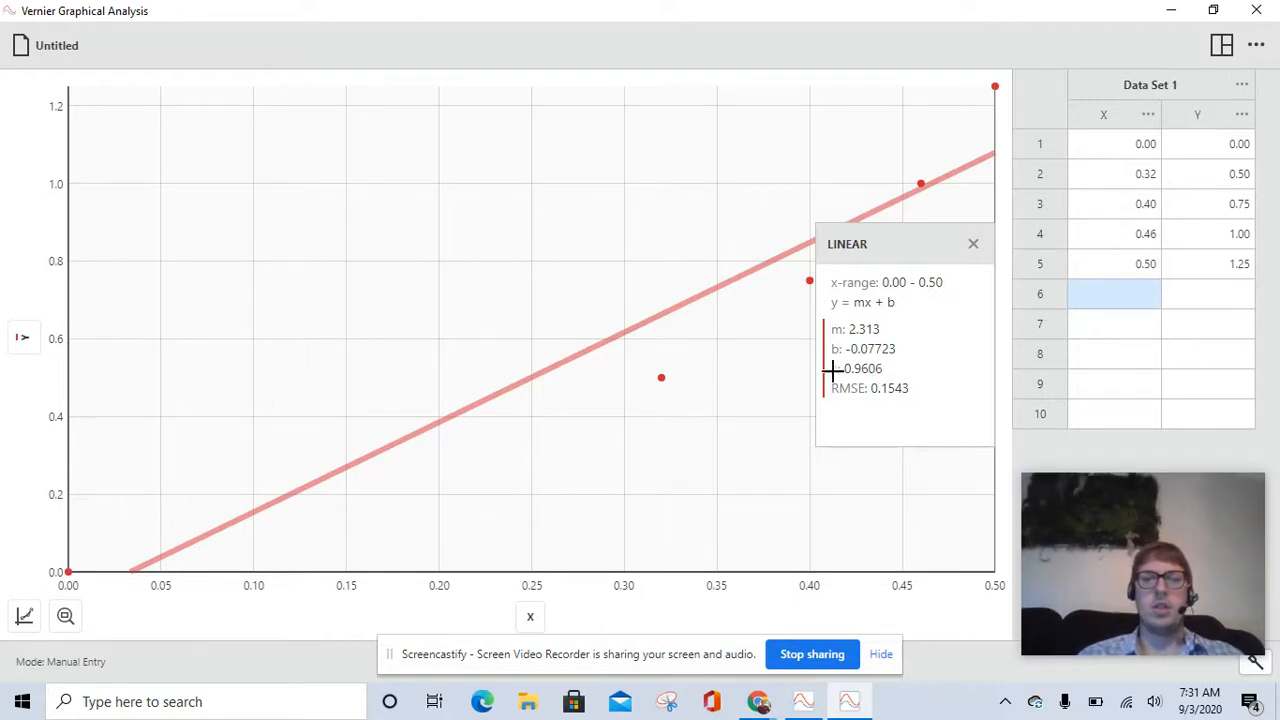
# - Add a new data set and place the graphing window side by side with the worksheet PDF
pyautogui.click(1242, 88)
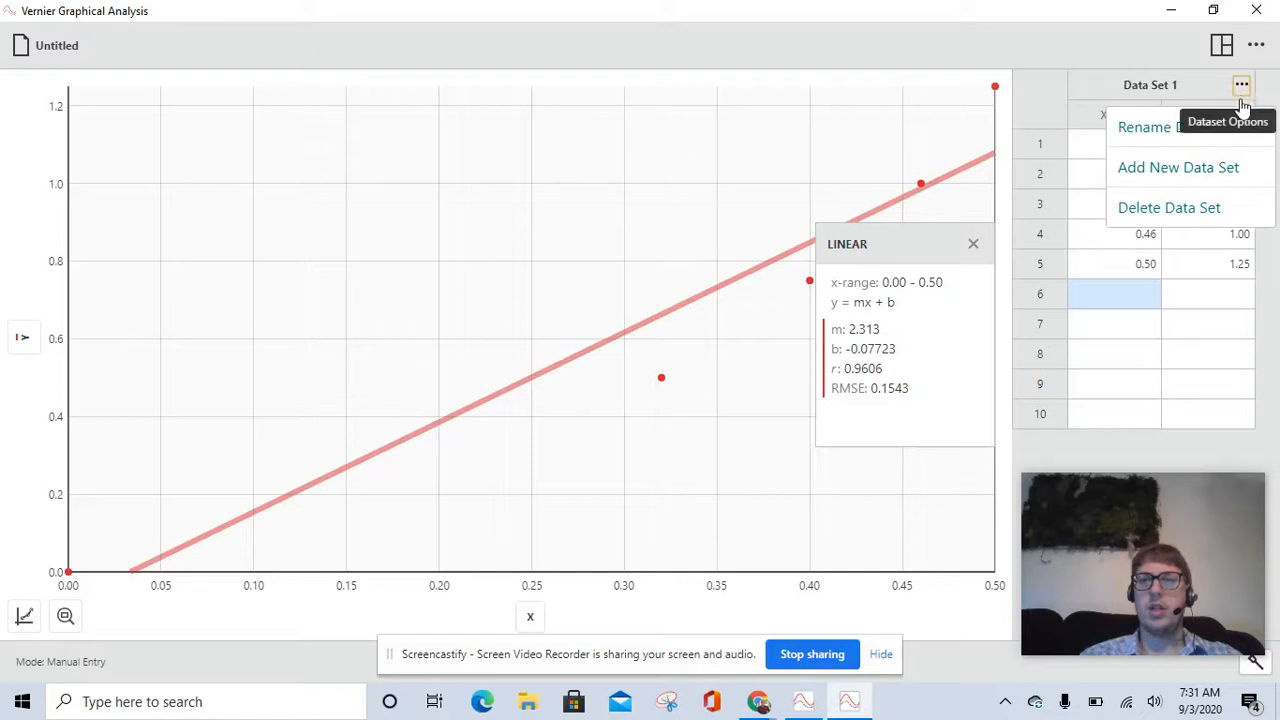
pyautogui.click(1226, 172)
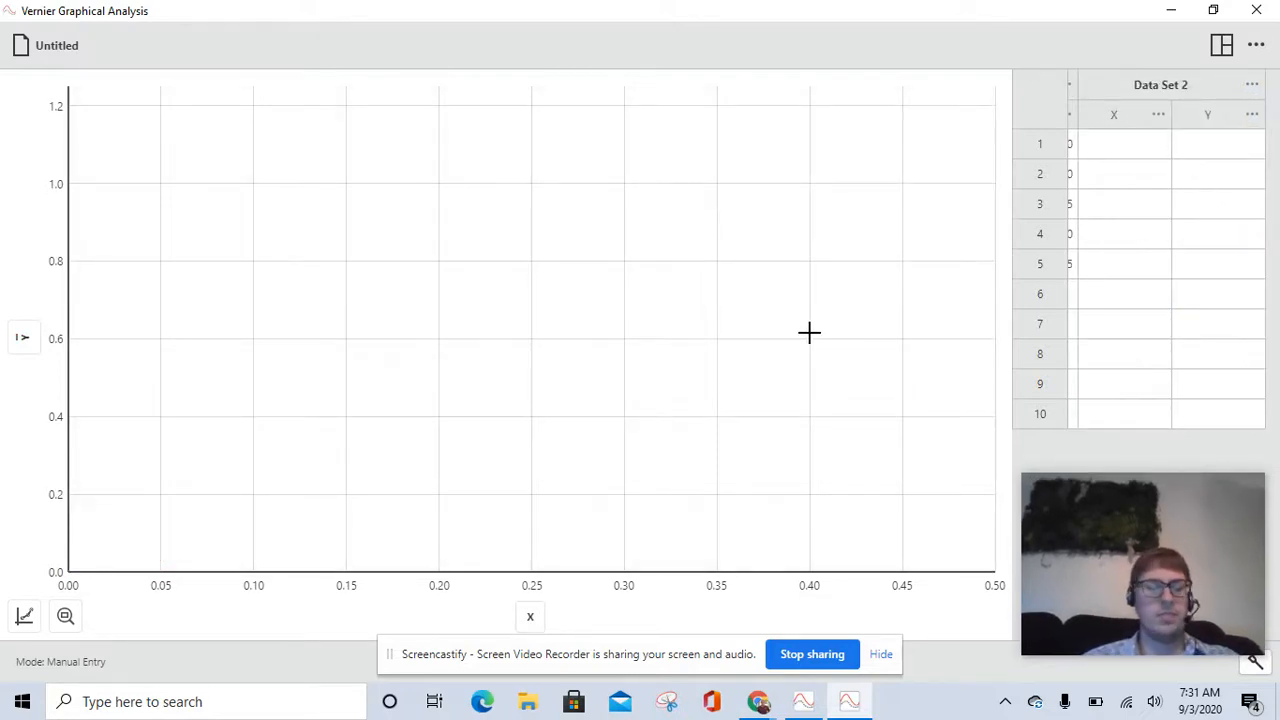
pyautogui.press('super+Right')
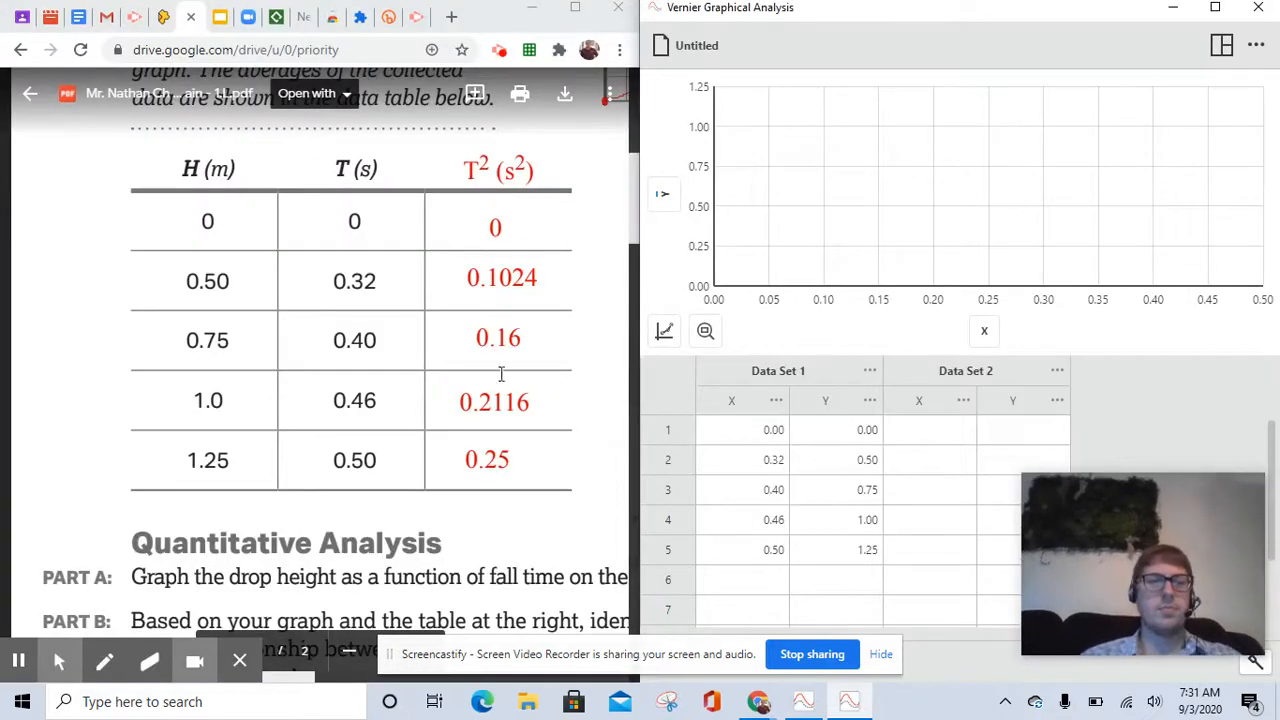
# - Enter X 0 and Y 0 in the first row of Data Set 2
pyautogui.click(941, 438)
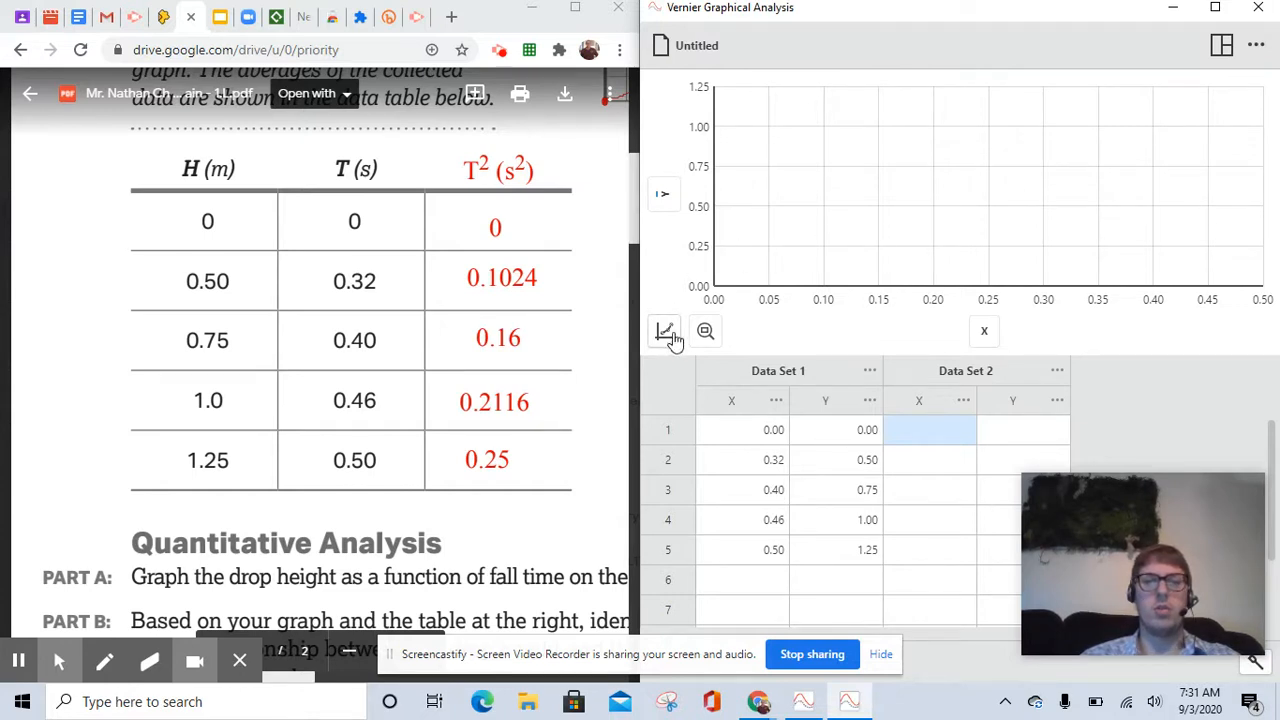
pyautogui.click(917, 432)
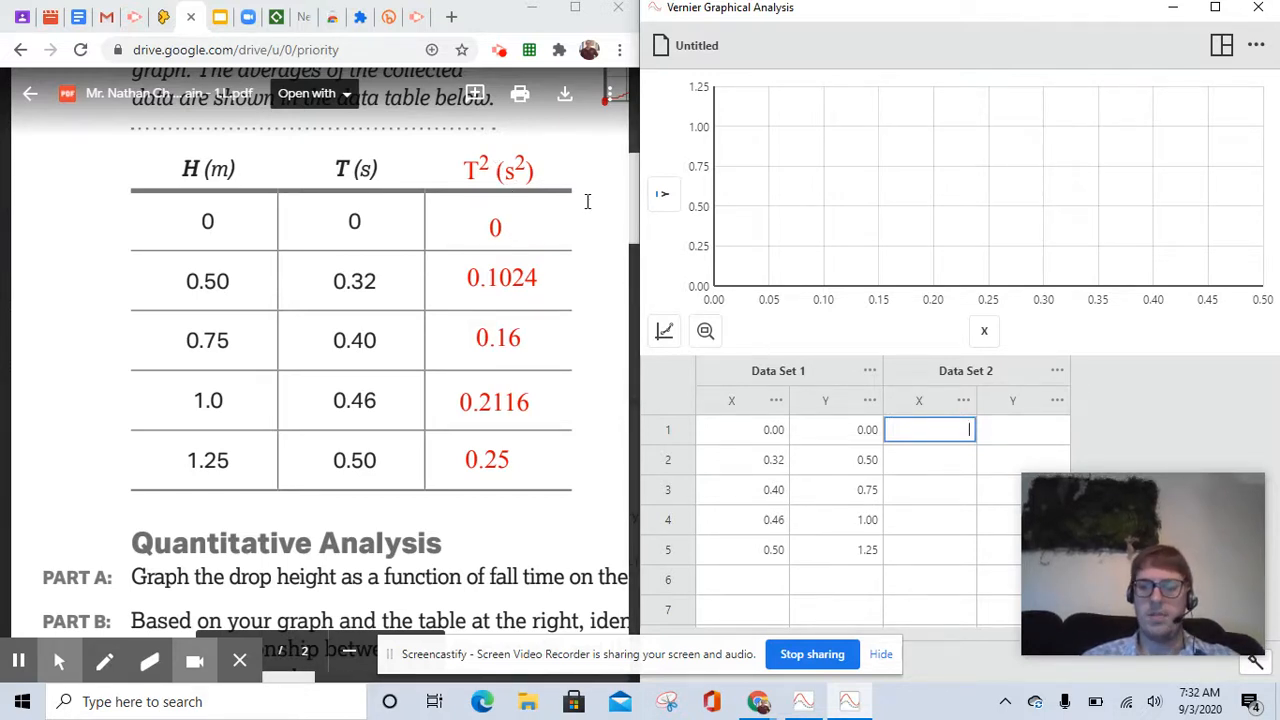
pyautogui.press('Tab')
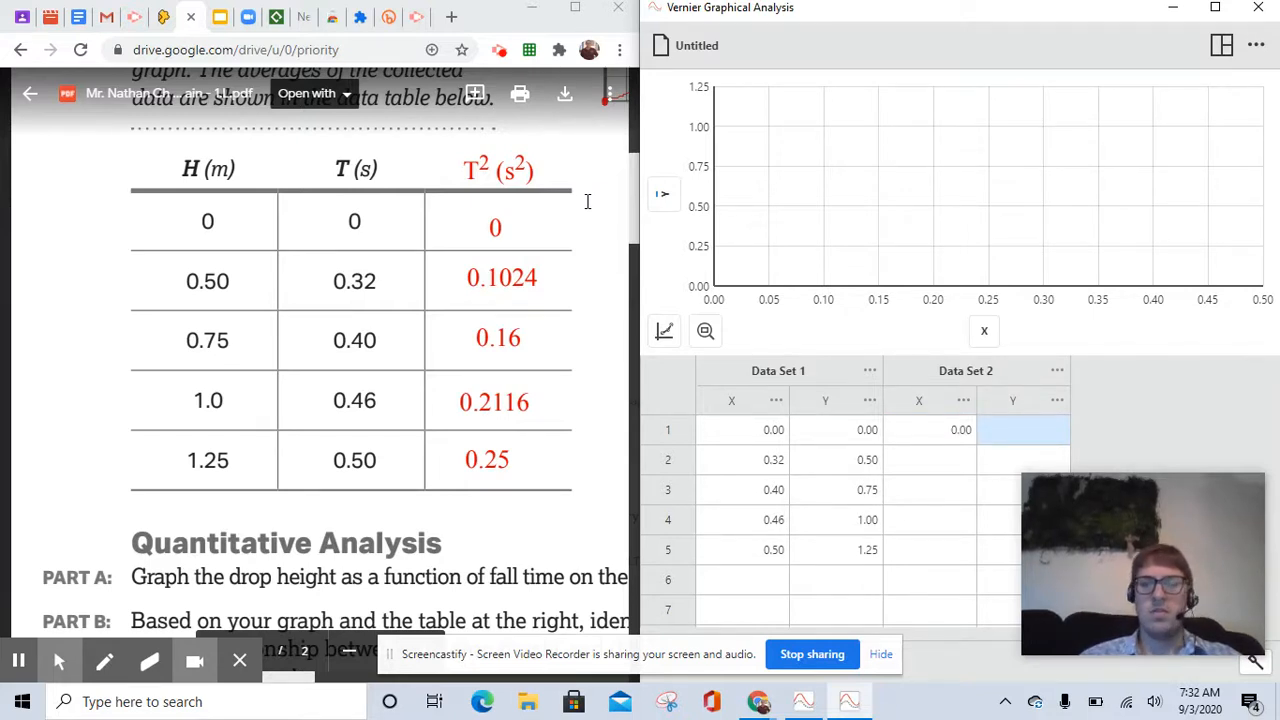
pyautogui.write('0')
pyautogui.press('Tab')
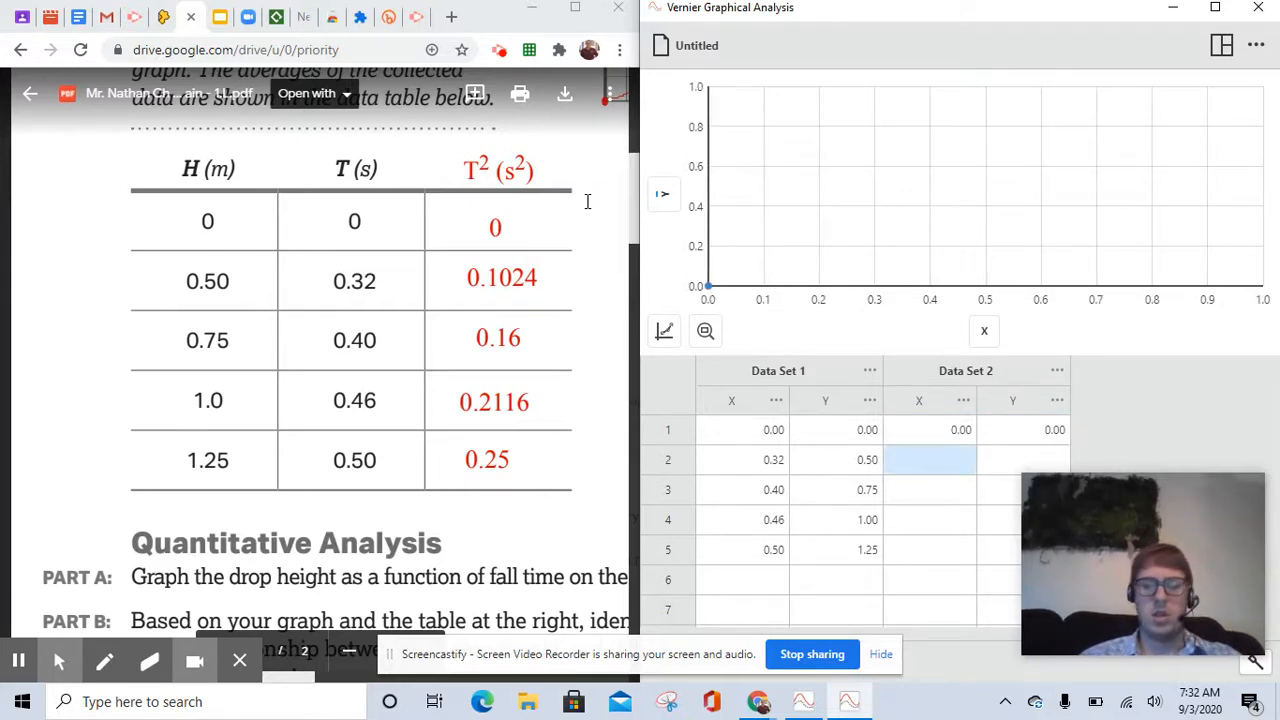
# - Enter X 0.1024 and Y 0.5 in the second row of Data Set 2
pyautogui.write('0.102')
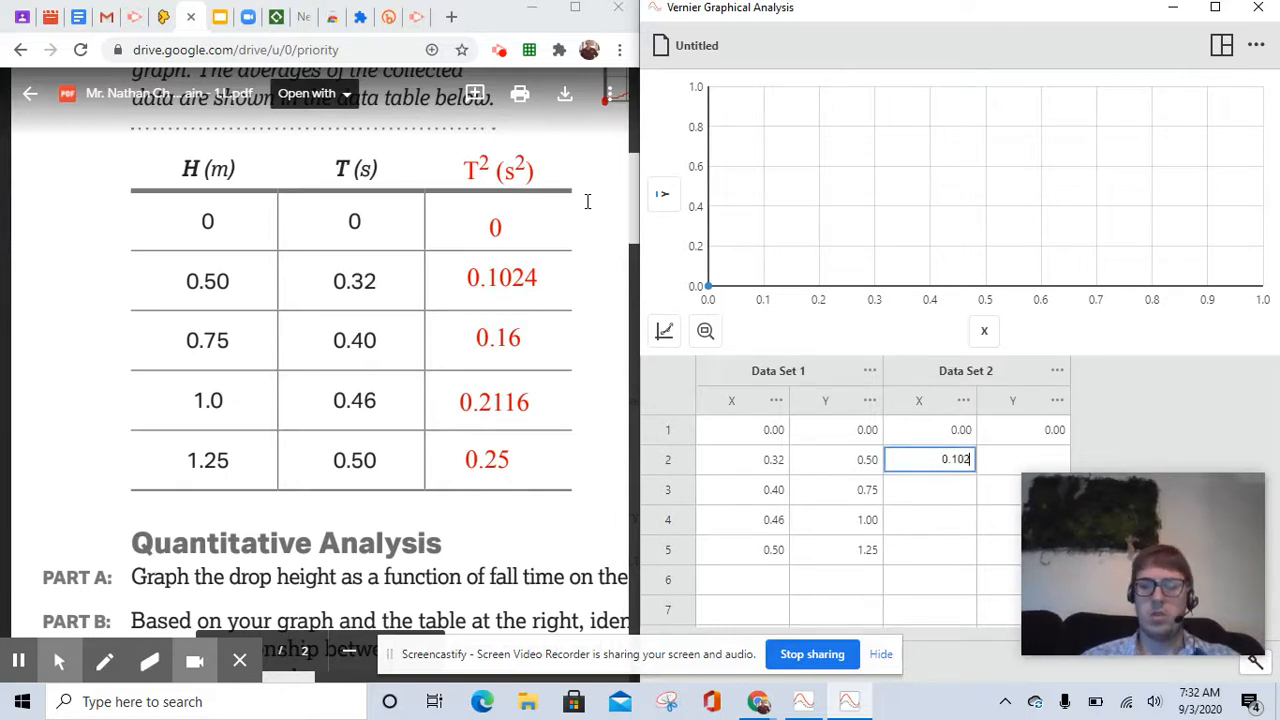
pyautogui.write('4')
pyautogui.press('Tab')
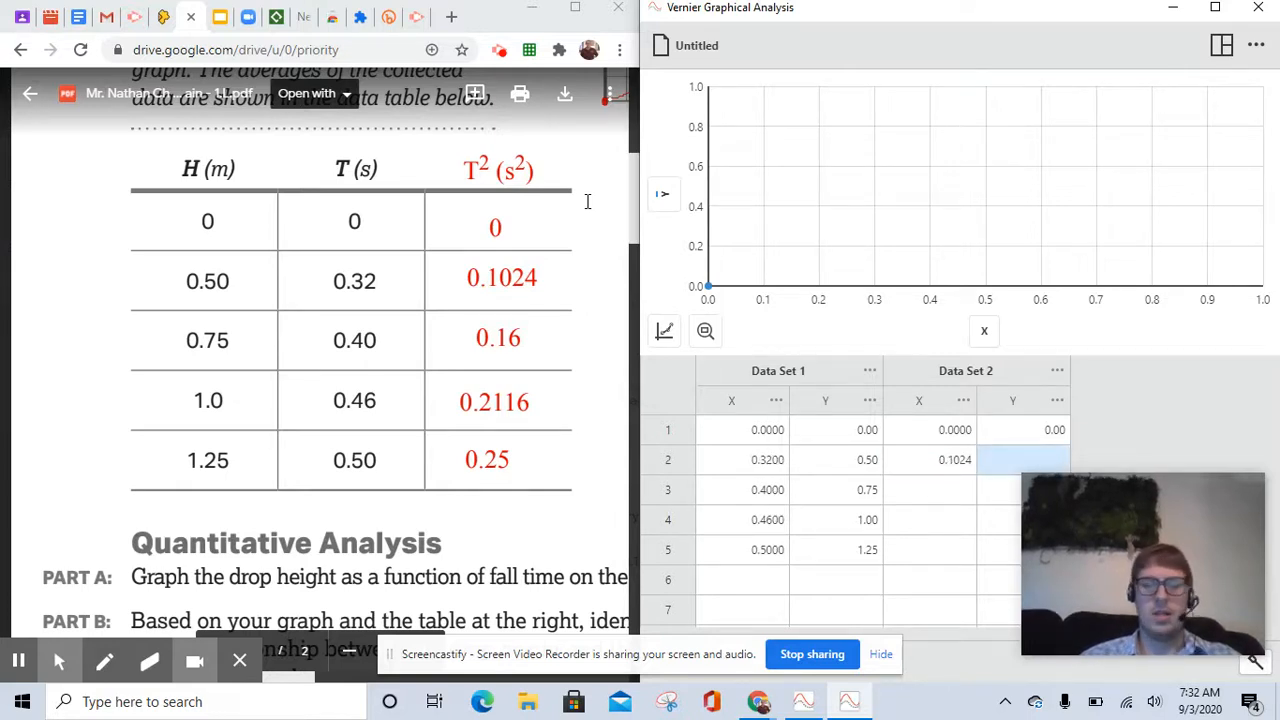
pyautogui.write('0.5')
pyautogui.press('Return')
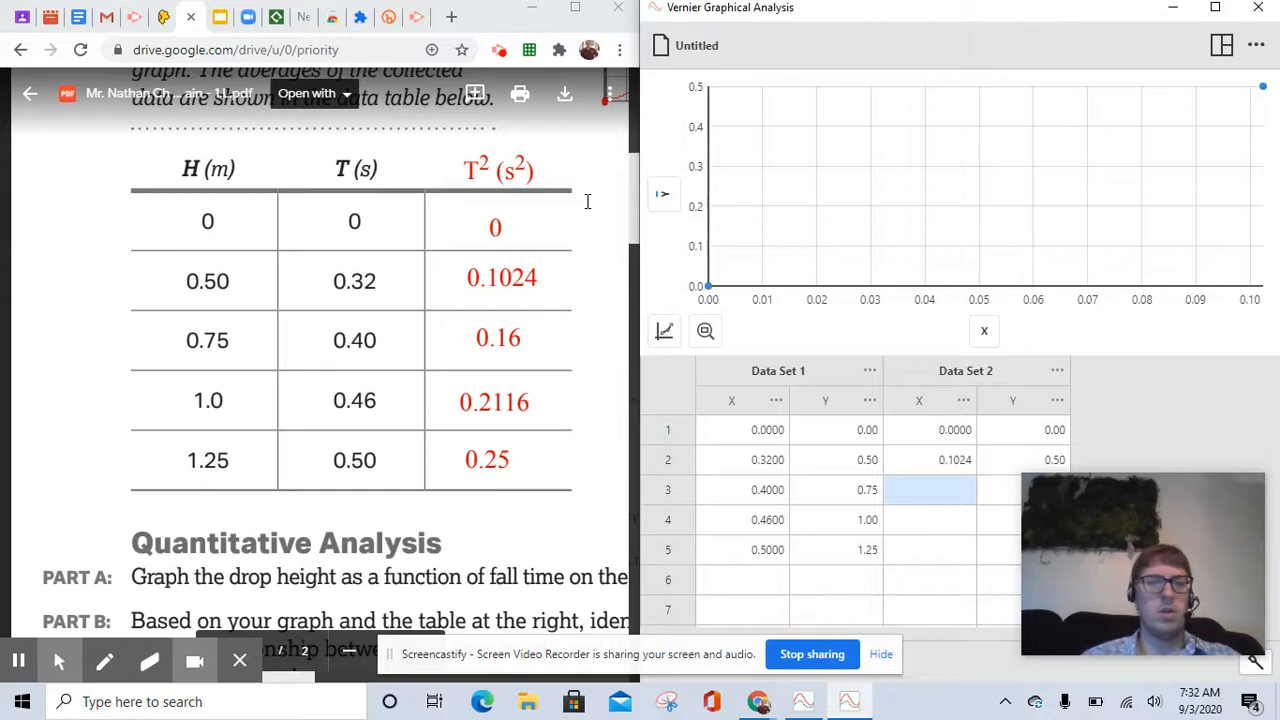
# - Enter X 0.16 and Y 0.75 in the third row of Data Set 2
pyautogui.write('0.16')
pyautogui.press('Tab')
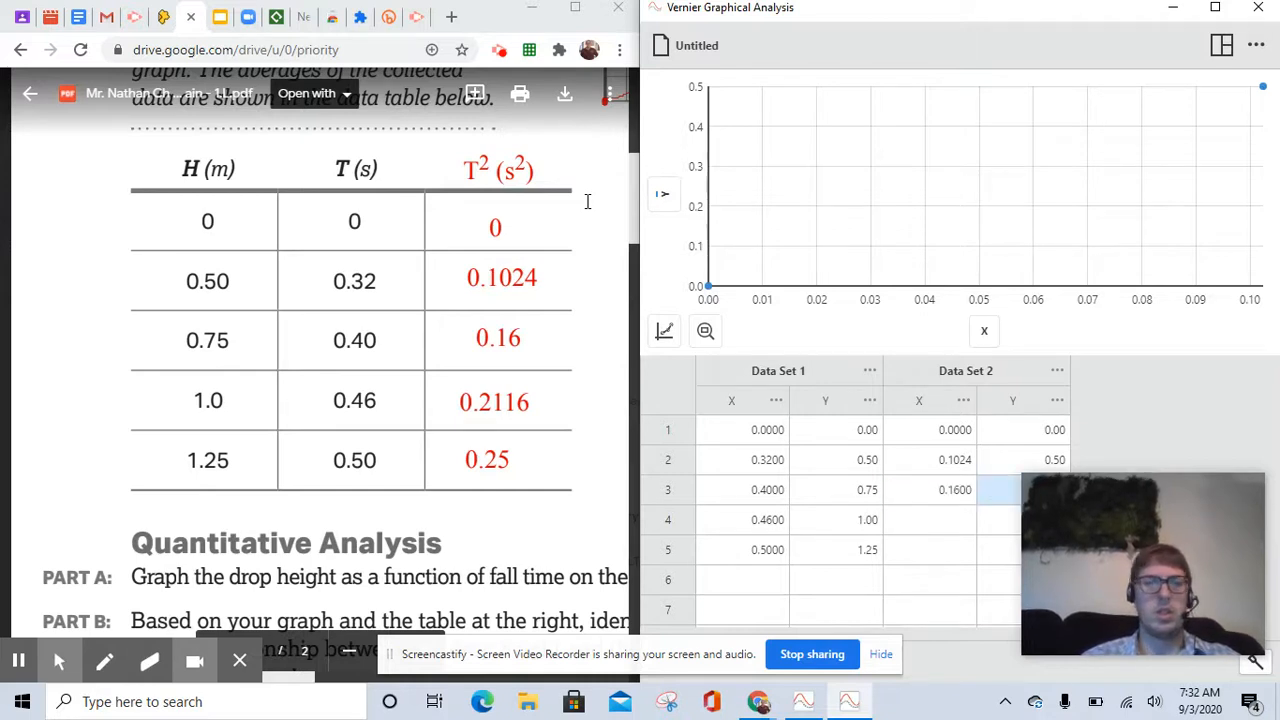
pyautogui.write('0')
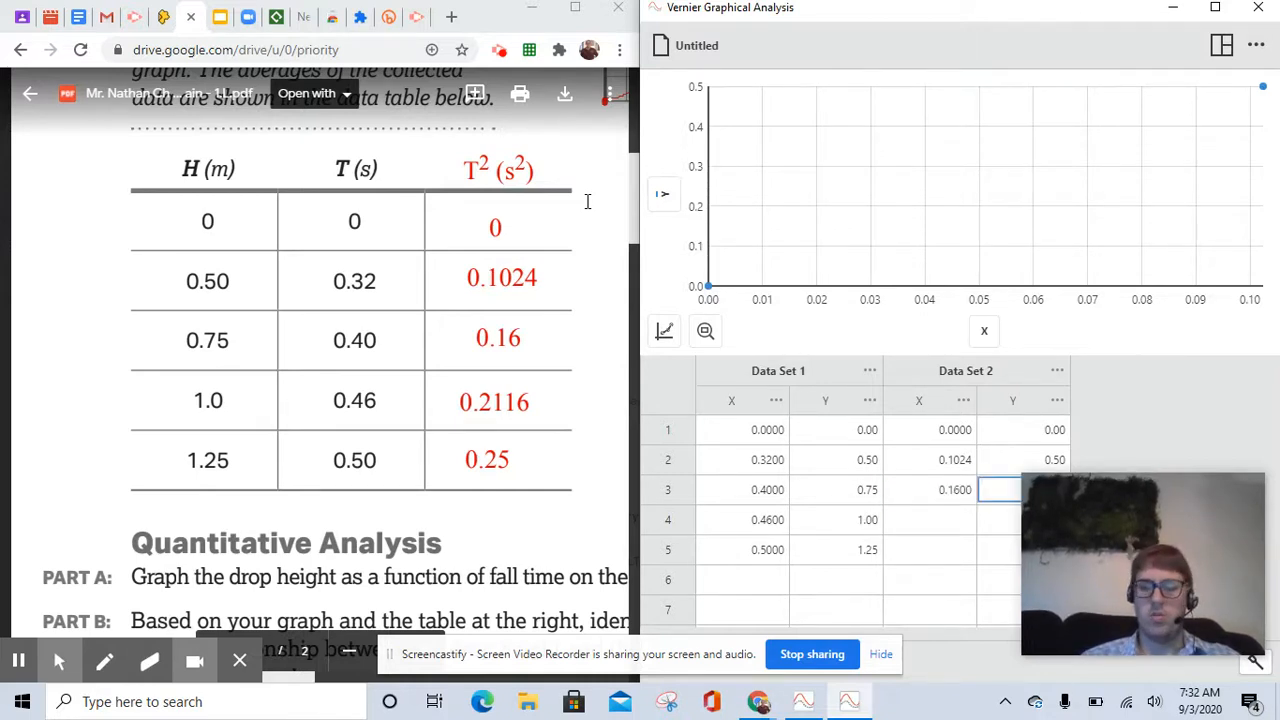
pyautogui.write('.75')
pyautogui.press('Return')
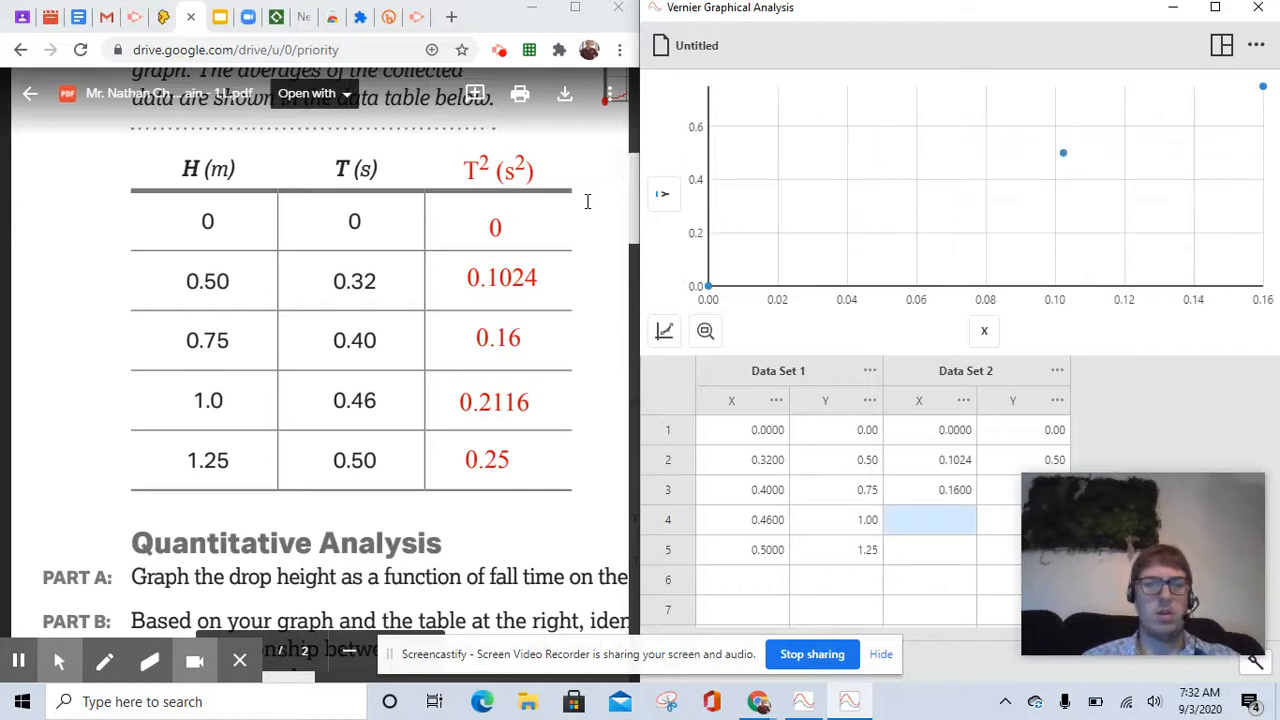
# - Move the floating webcam preview off the data table to uncover the Y column of Data Set 2
pyautogui.rightClick(1183, 527)
pyautogui.click(1128, 510)
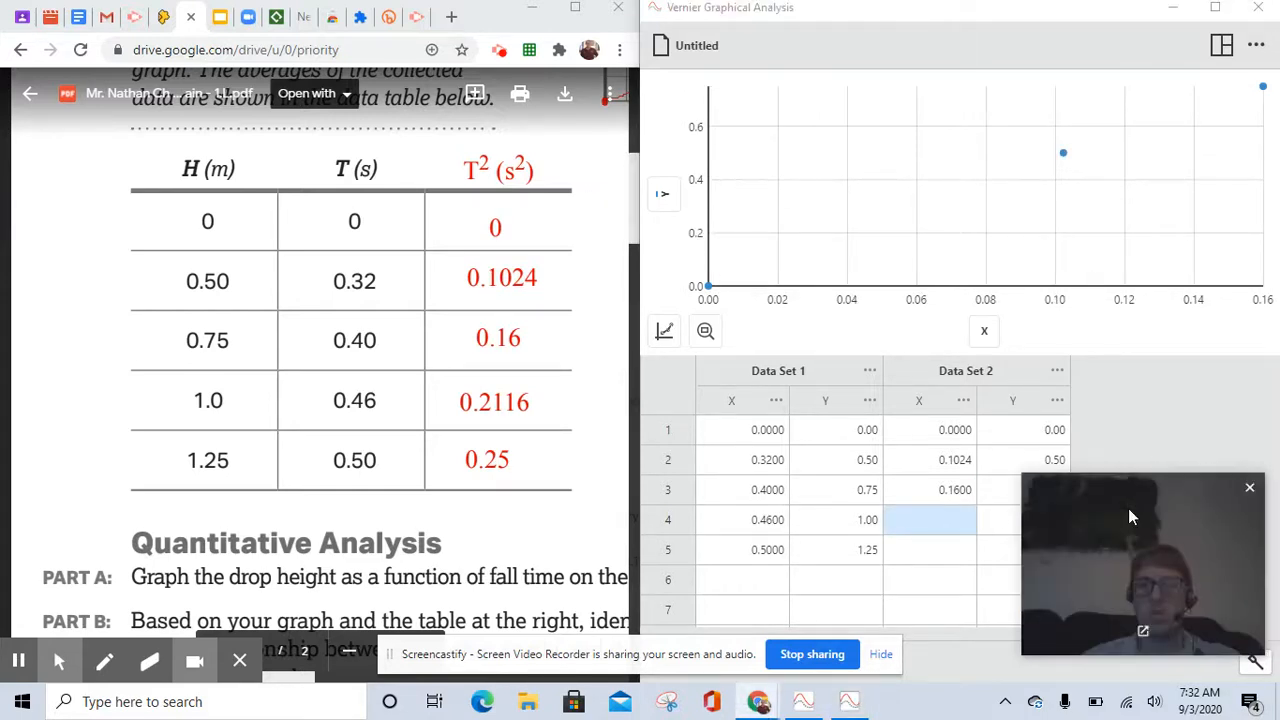
pyautogui.moveTo(1128, 508); pyautogui.dragTo(111, 91)
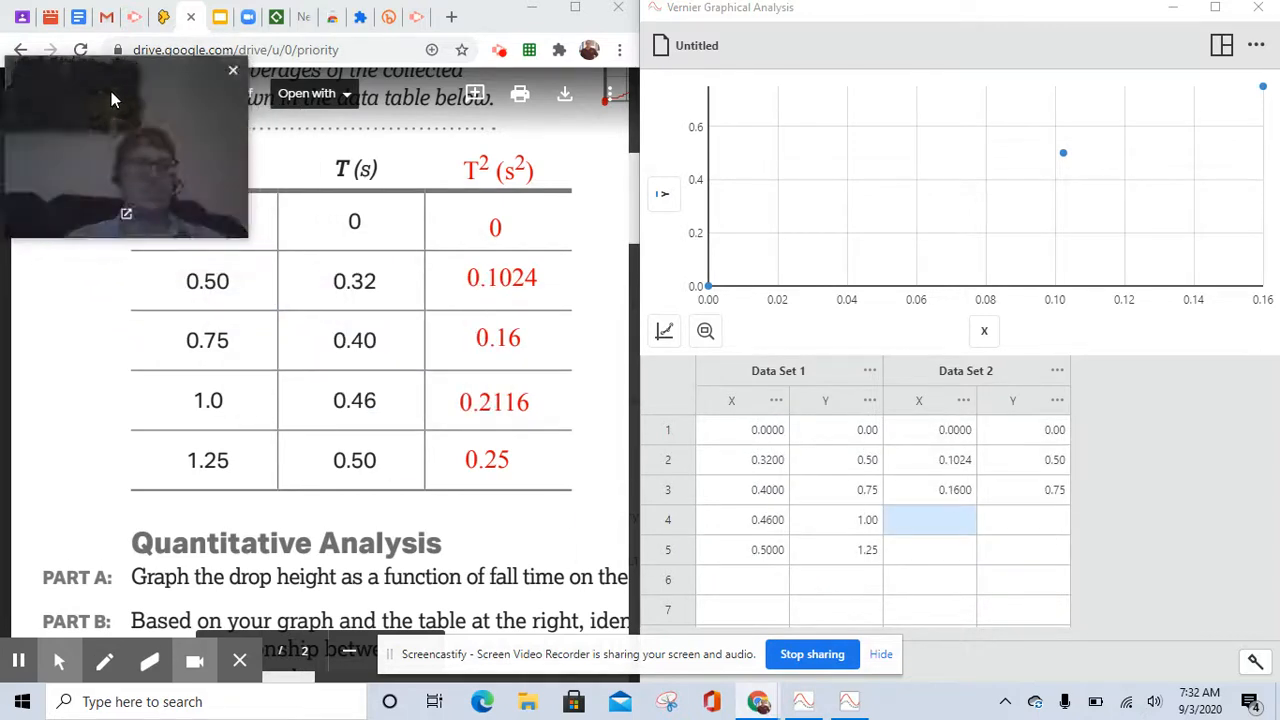
# - Enter X 0.2116 and Y 1 in the fourth row of Data Set 2
pyautogui.rightClick(957, 523)
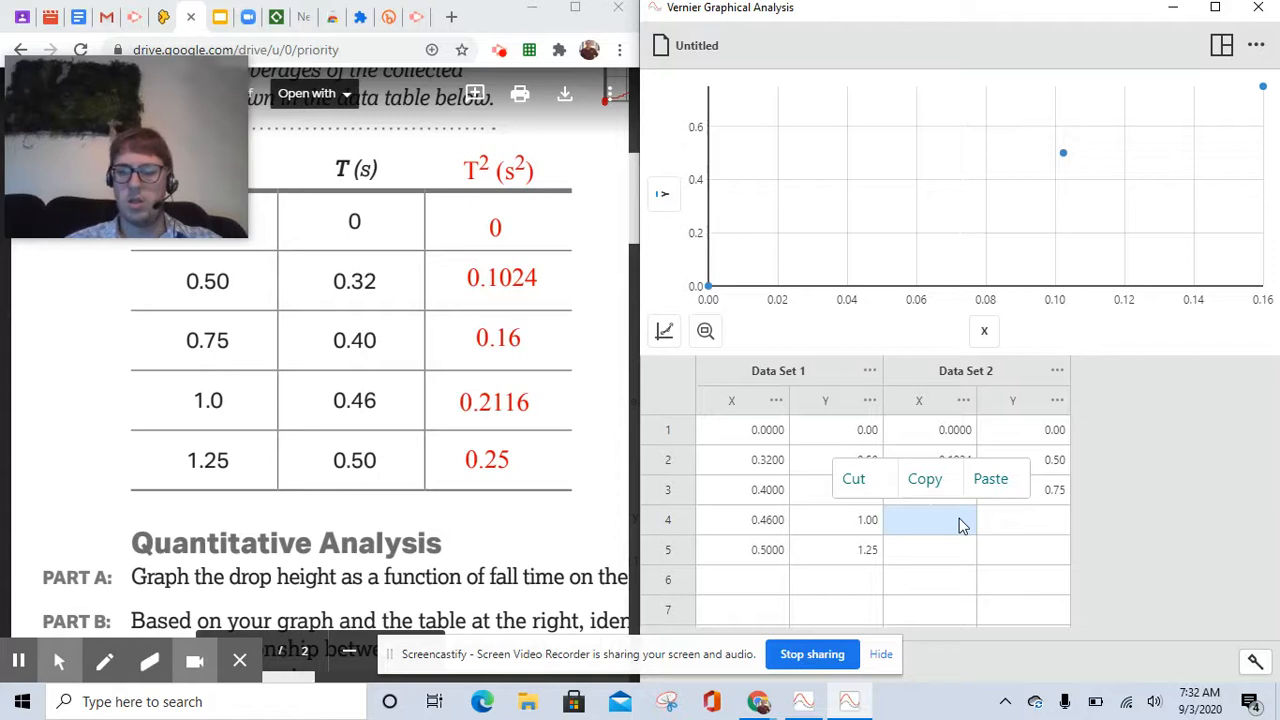
pyautogui.click(960, 520)
pyautogui.write('0.2')
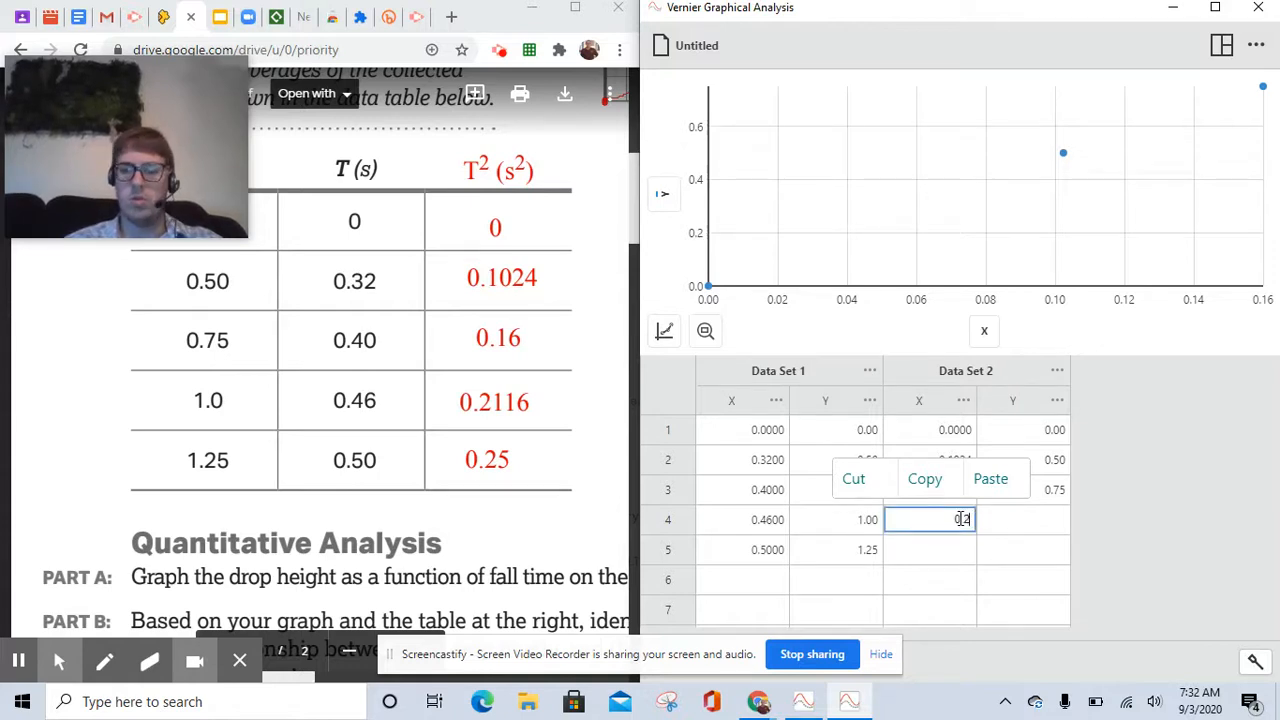
pyautogui.write('116')
pyautogui.press('Tab')
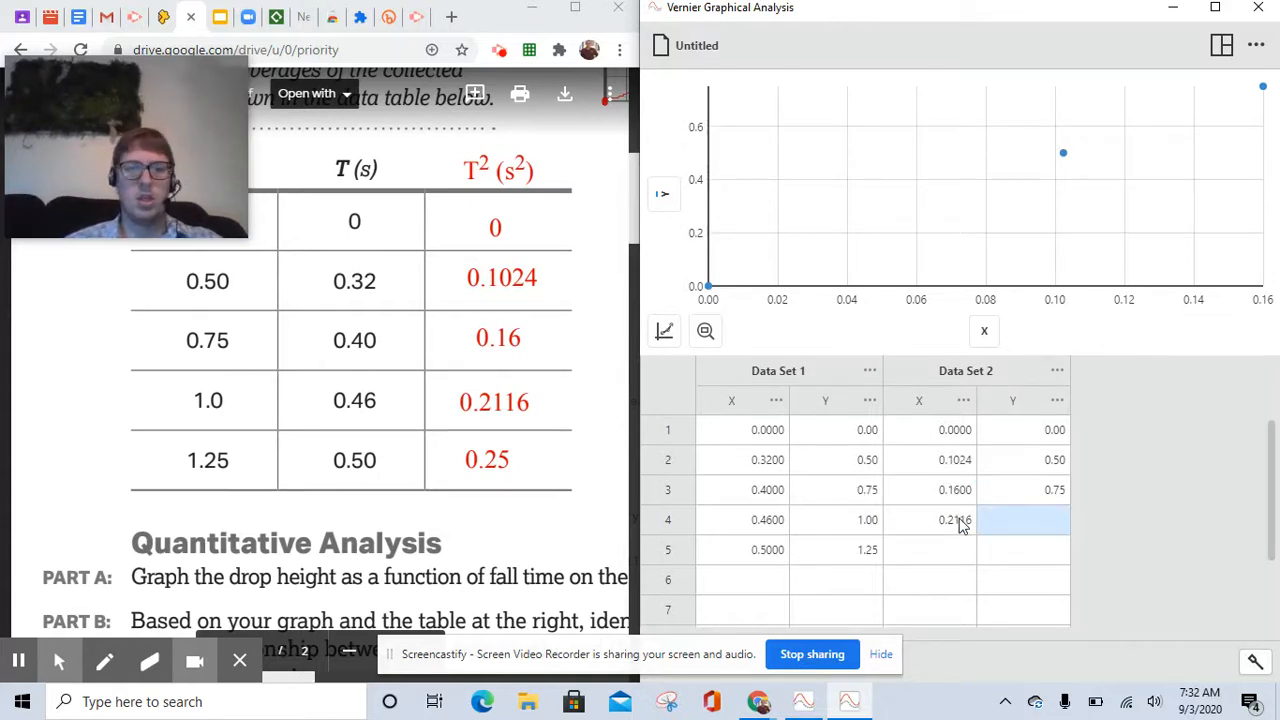
pyautogui.write('1')
pyautogui.press('Tab')
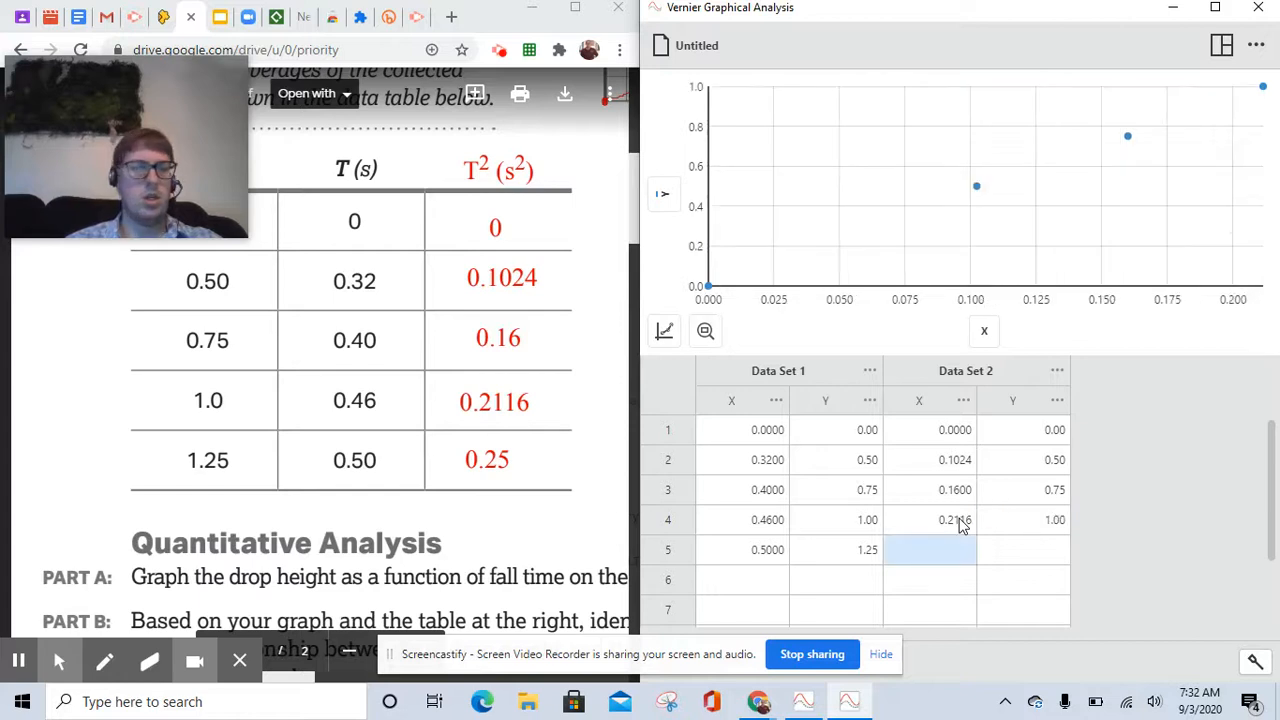
# - Enter X 0.25 and Y 1.25 in the fifth row of Data Set 2
pyautogui.write('0.25')
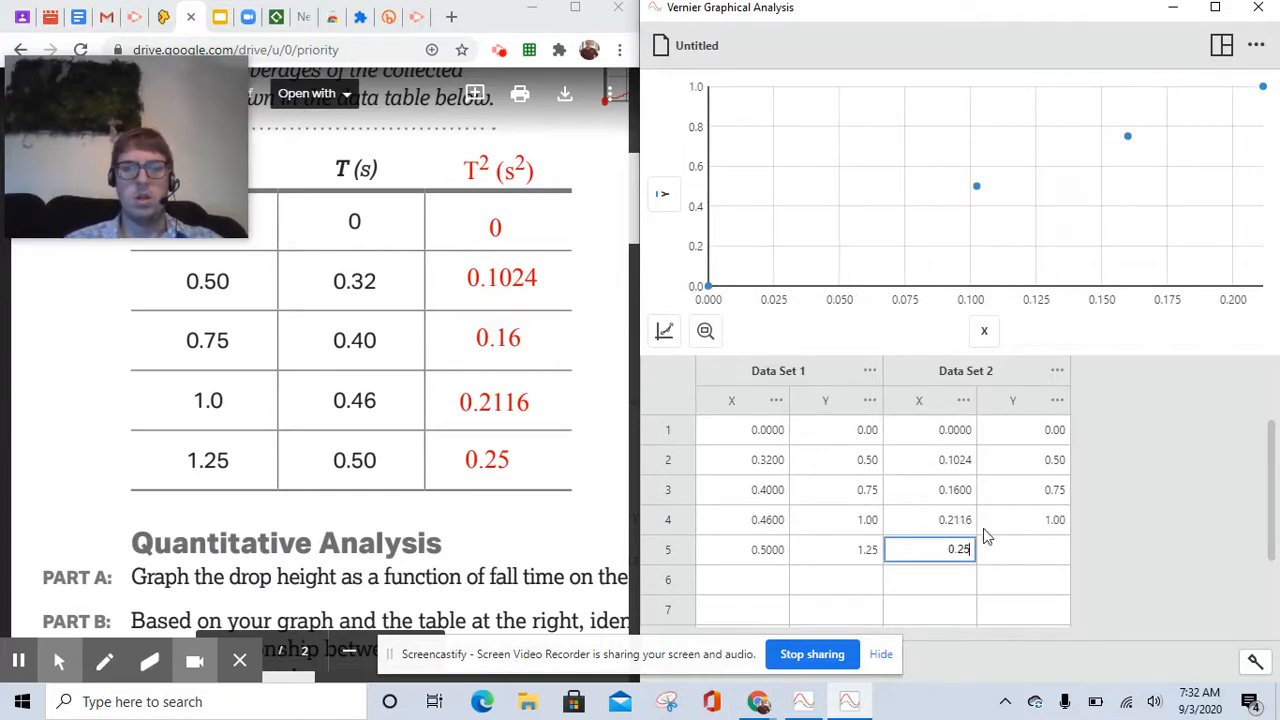
pyautogui.click(1028, 553)
pyautogui.write('1')
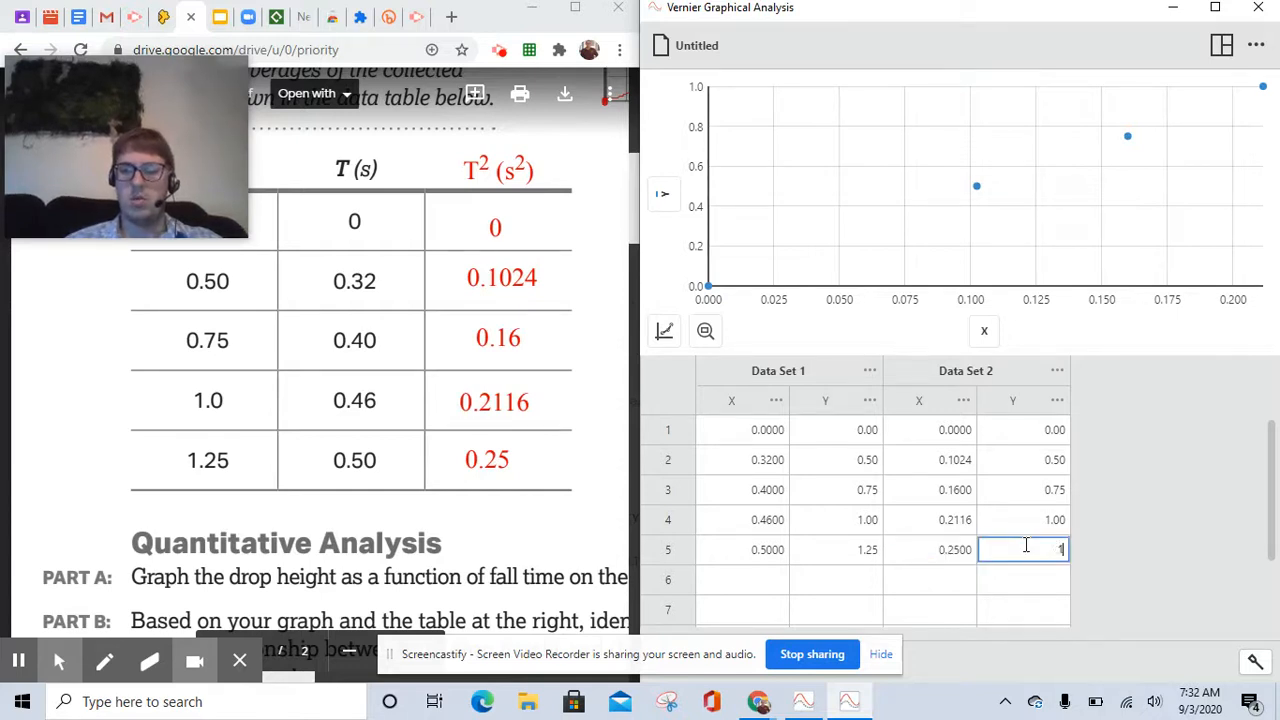
pyautogui.write('.25')
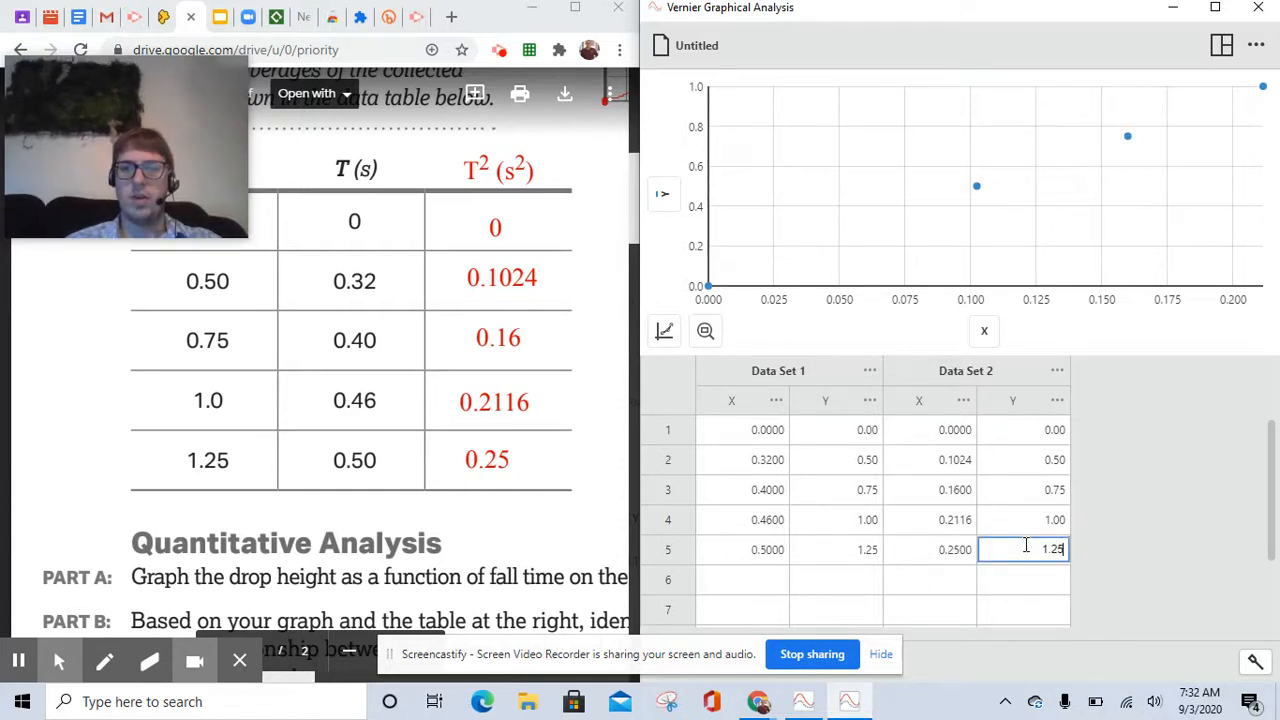
pyautogui.click(1227, 470)
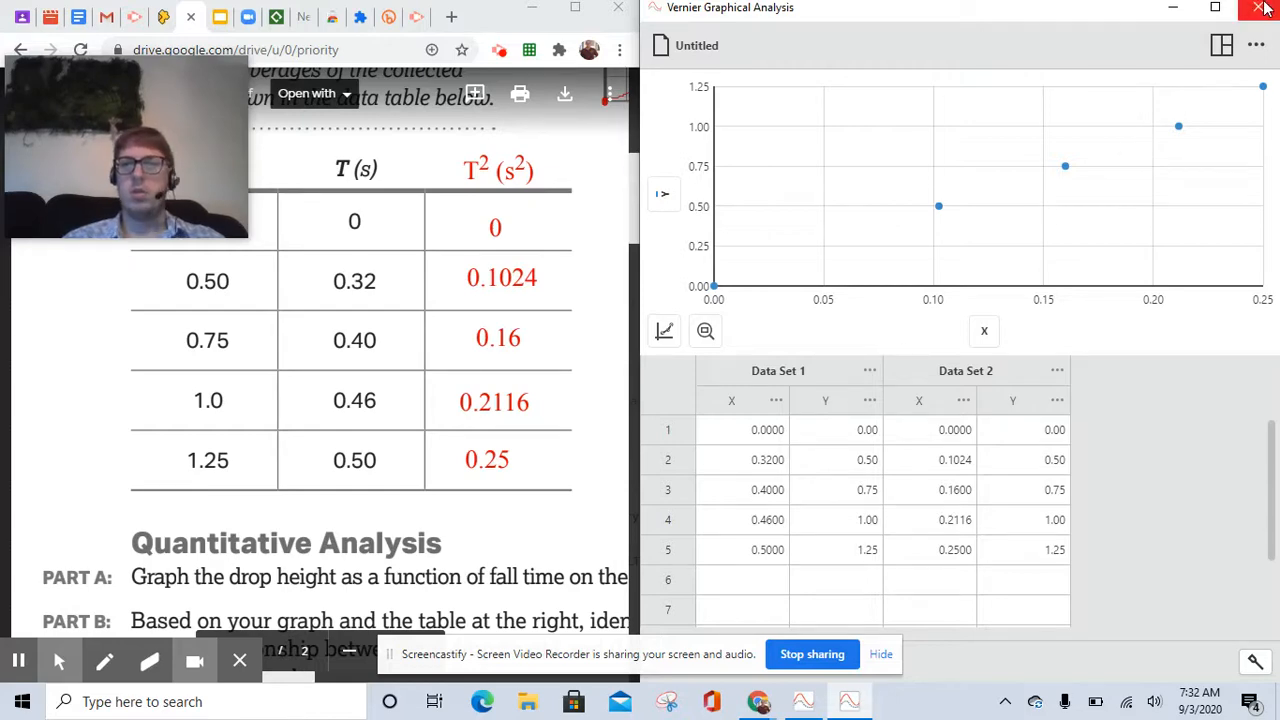
# - Maximize the graphing window and show Data Set 1 together with Data Set 2 on the graph
pyautogui.click(1215, 7)
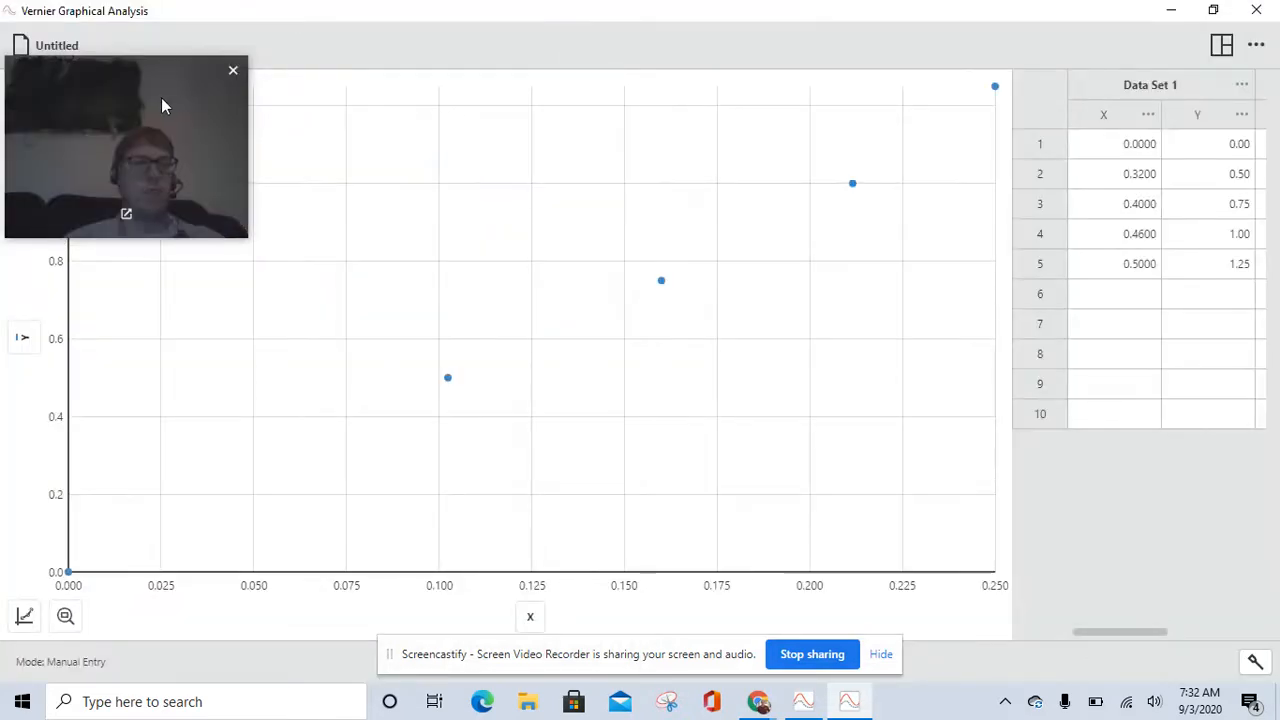
pyautogui.moveTo(168, 114); pyautogui.dragTo(1196, 484)
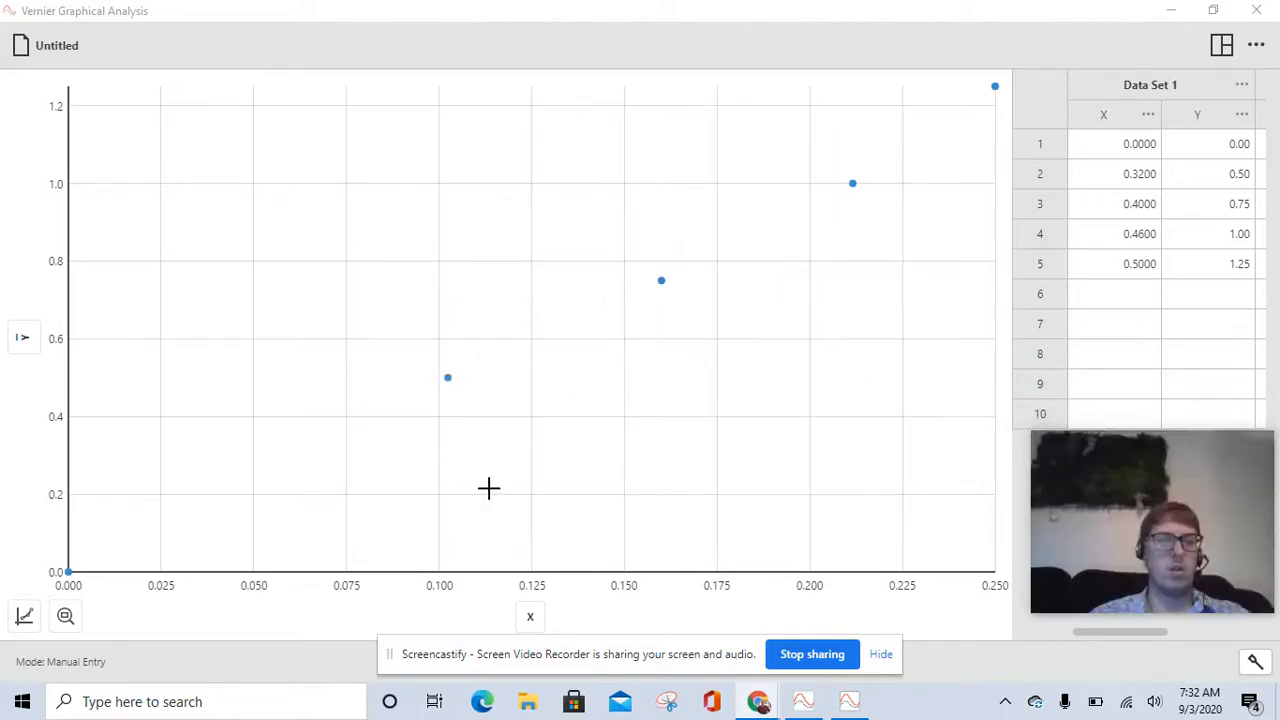
pyautogui.click(24, 340)
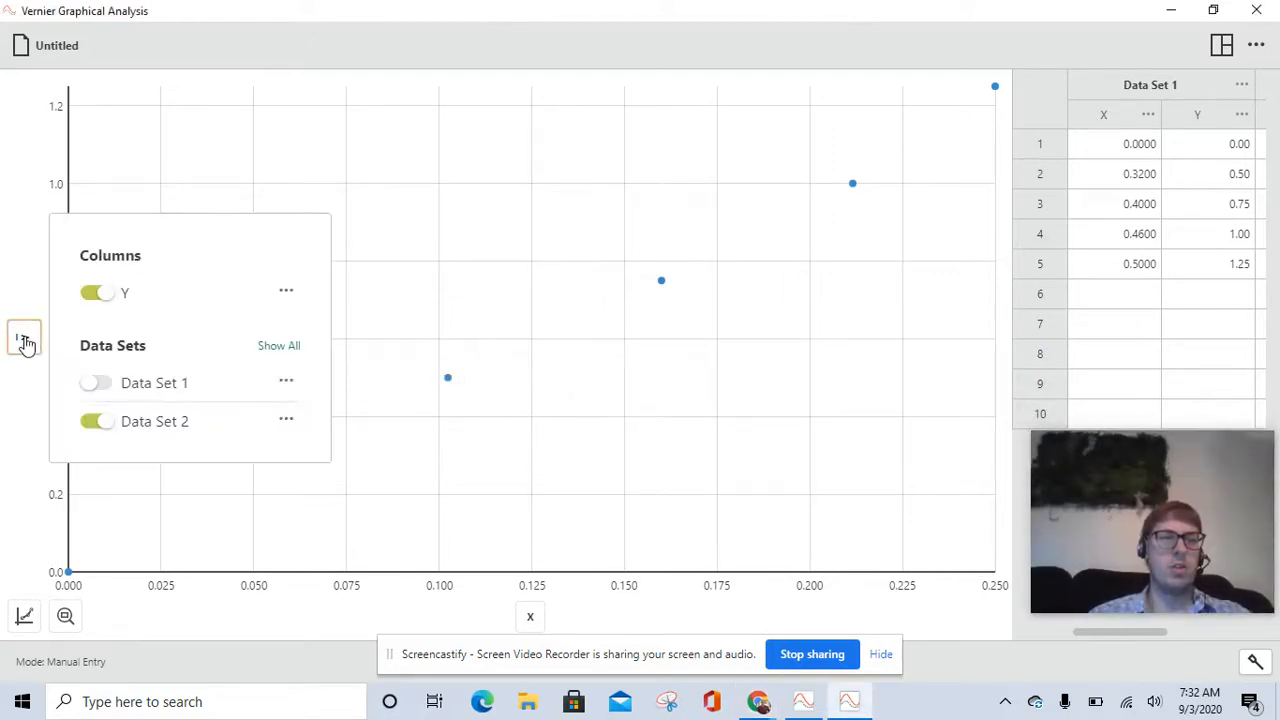
pyautogui.click(97, 385)
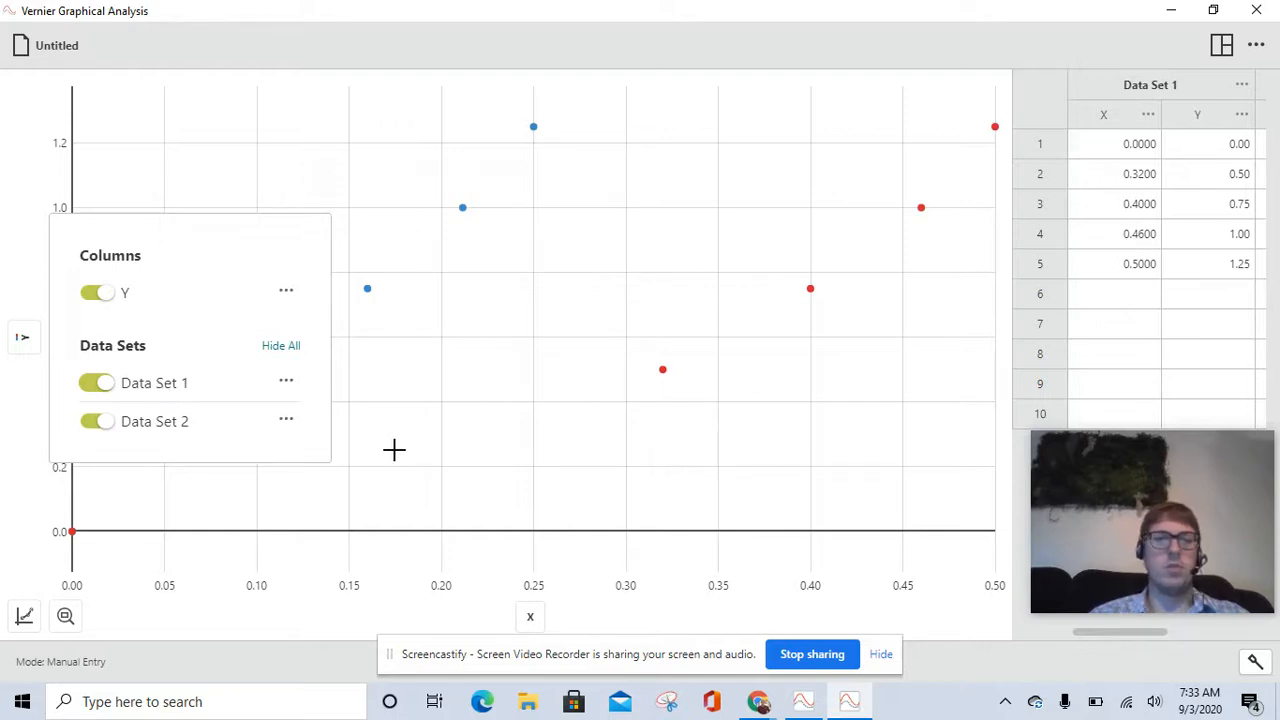
pyautogui.click(231, 57)
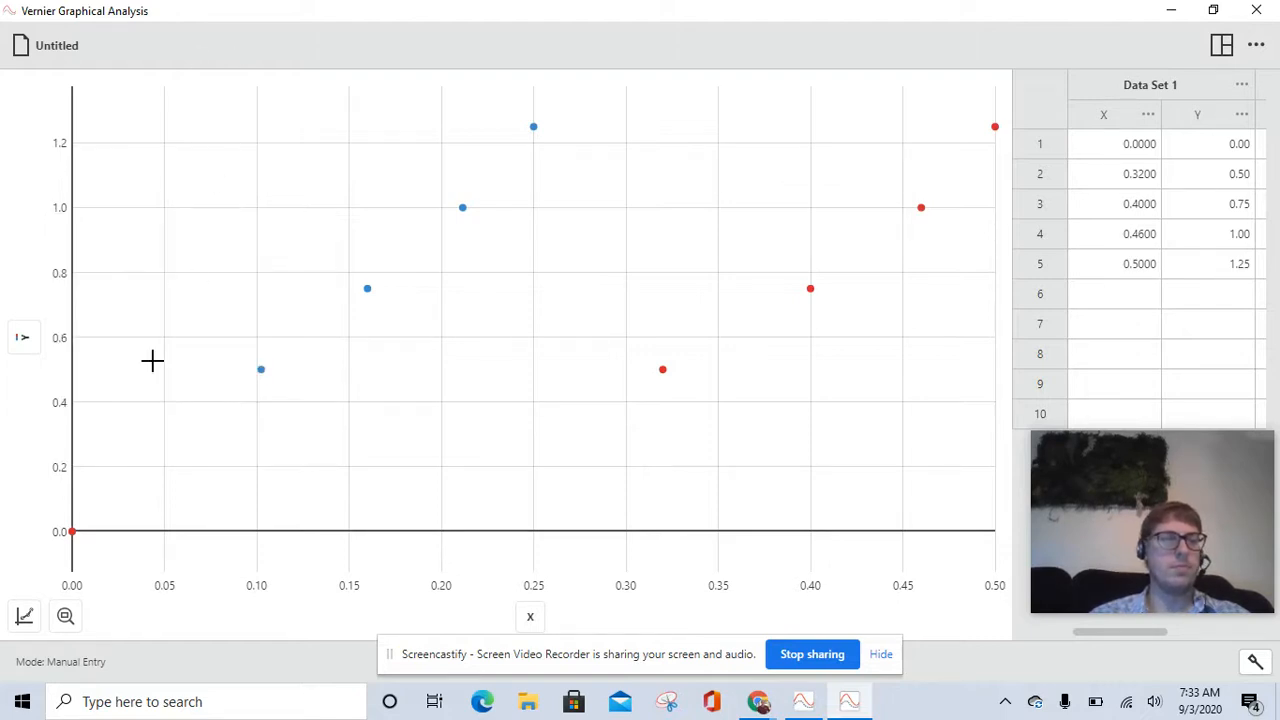
# - Apply a Linear curve fit to both data sets on the graph
pyautogui.click(25, 616)
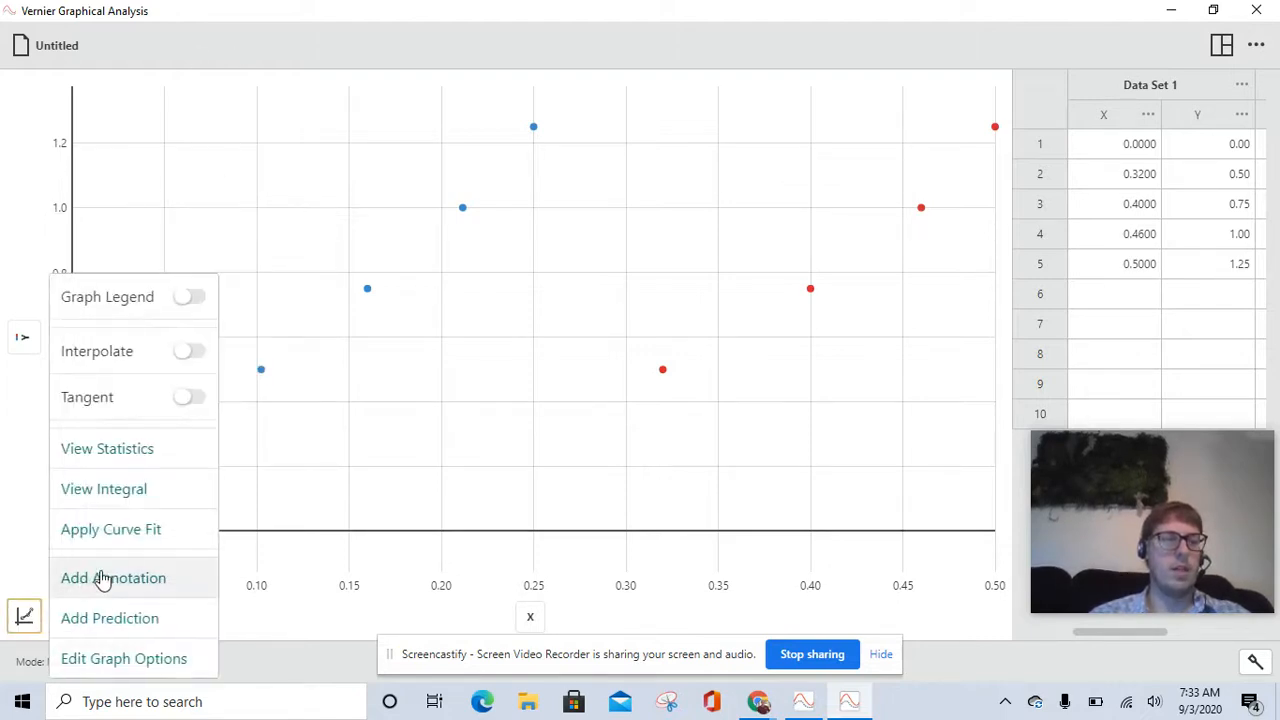
pyautogui.click(138, 530)
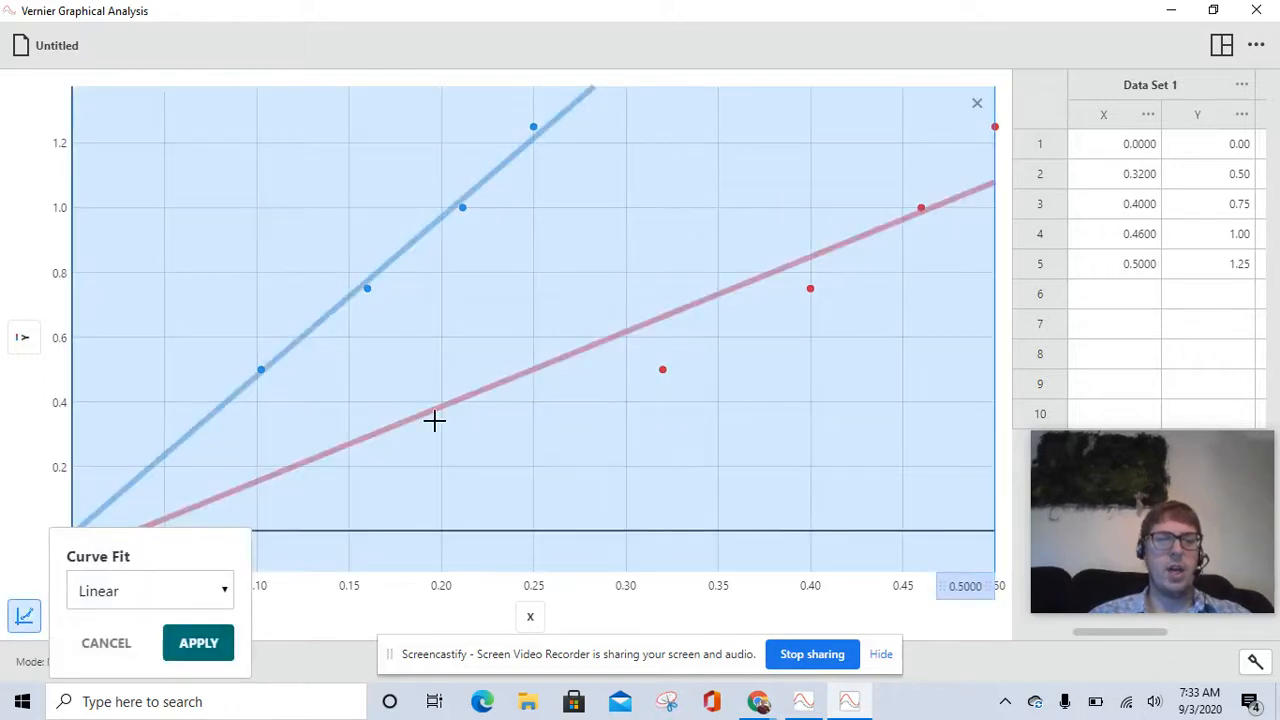
pyautogui.click(199, 645)
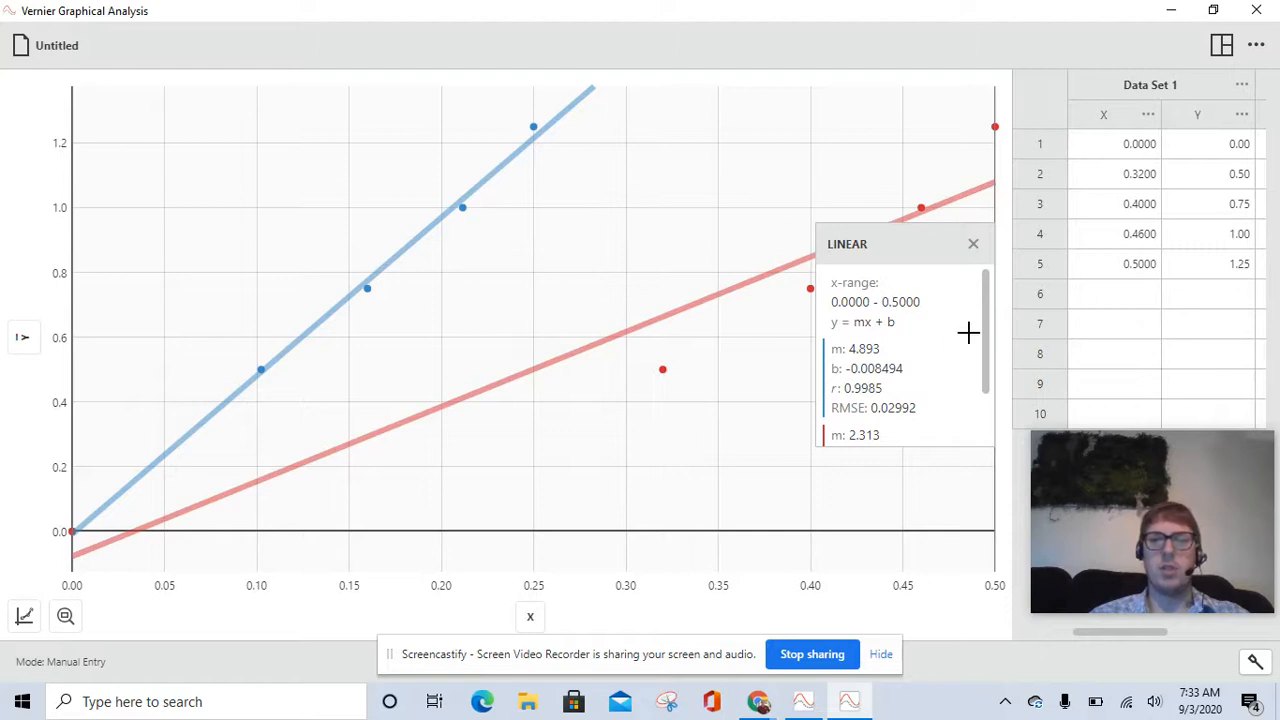
# - Examine the slope, intercept, correlation and RMSE values of both data sets in the linear fit results
pyautogui.moveTo(985, 367); pyautogui.dragTo(985, 371)
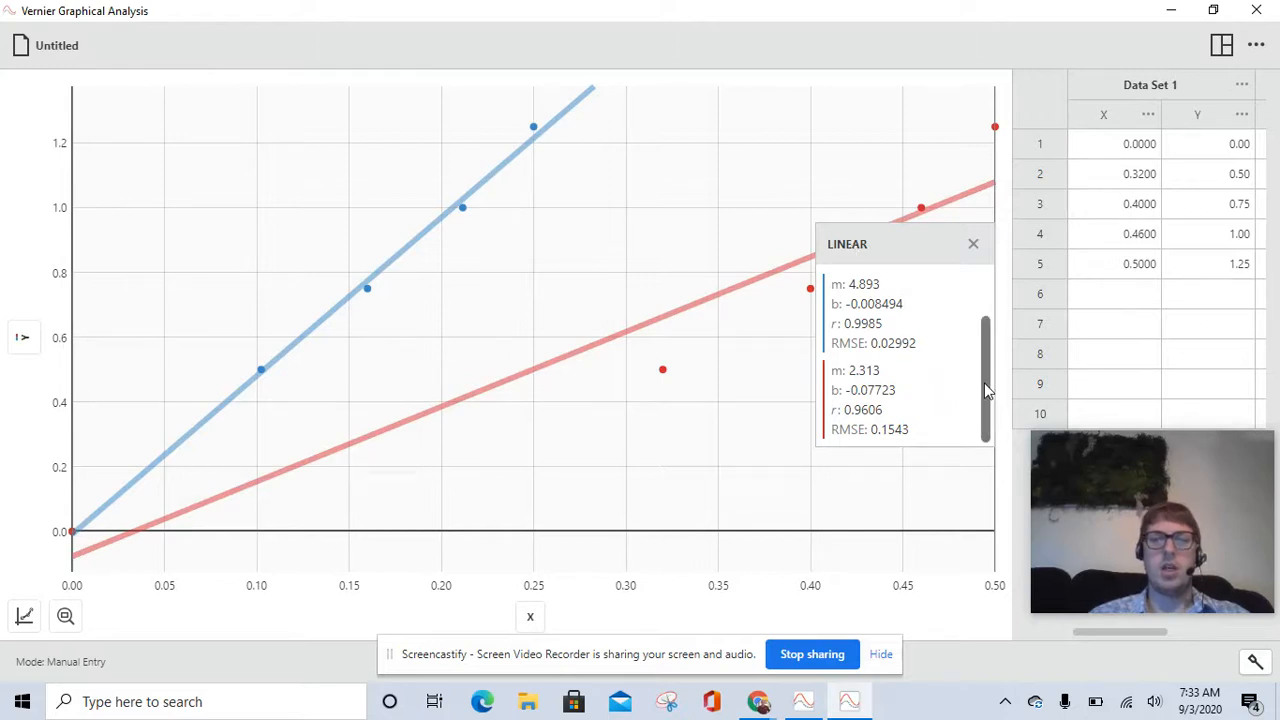
pyautogui.moveTo(984, 383); pyautogui.dragTo(992, 323)
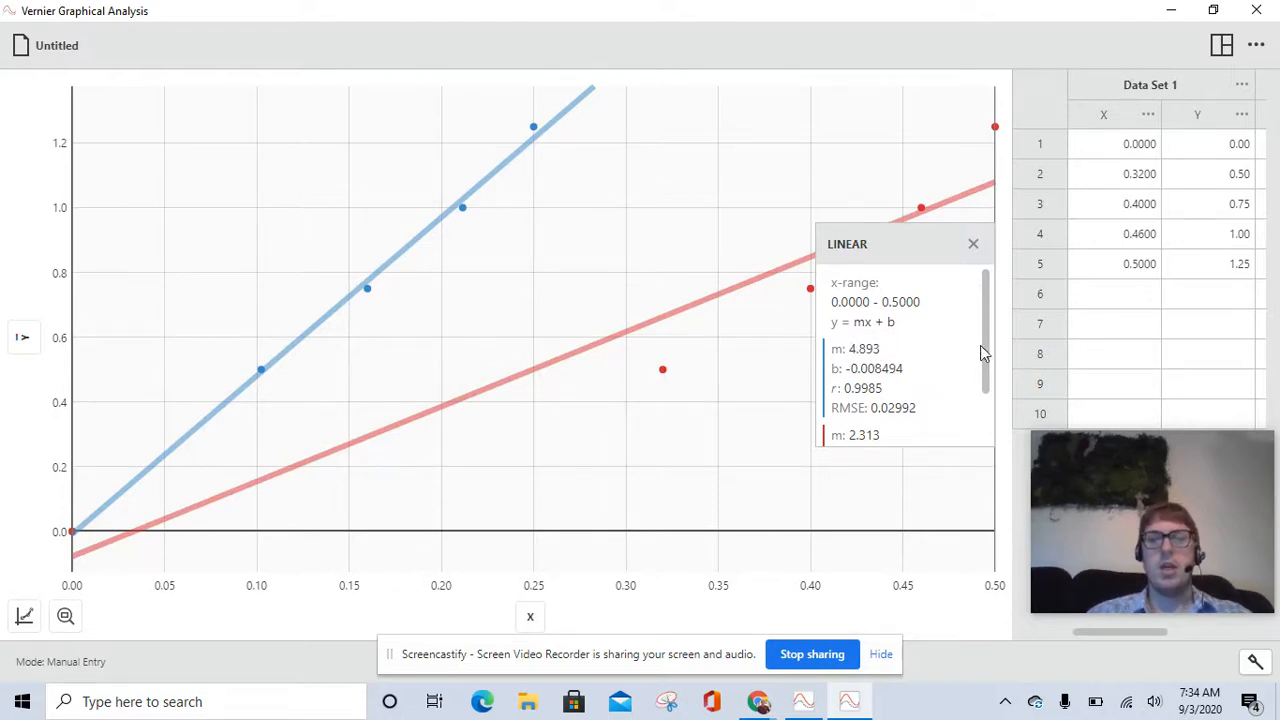
pyautogui.scroll(-1, 986, 342)
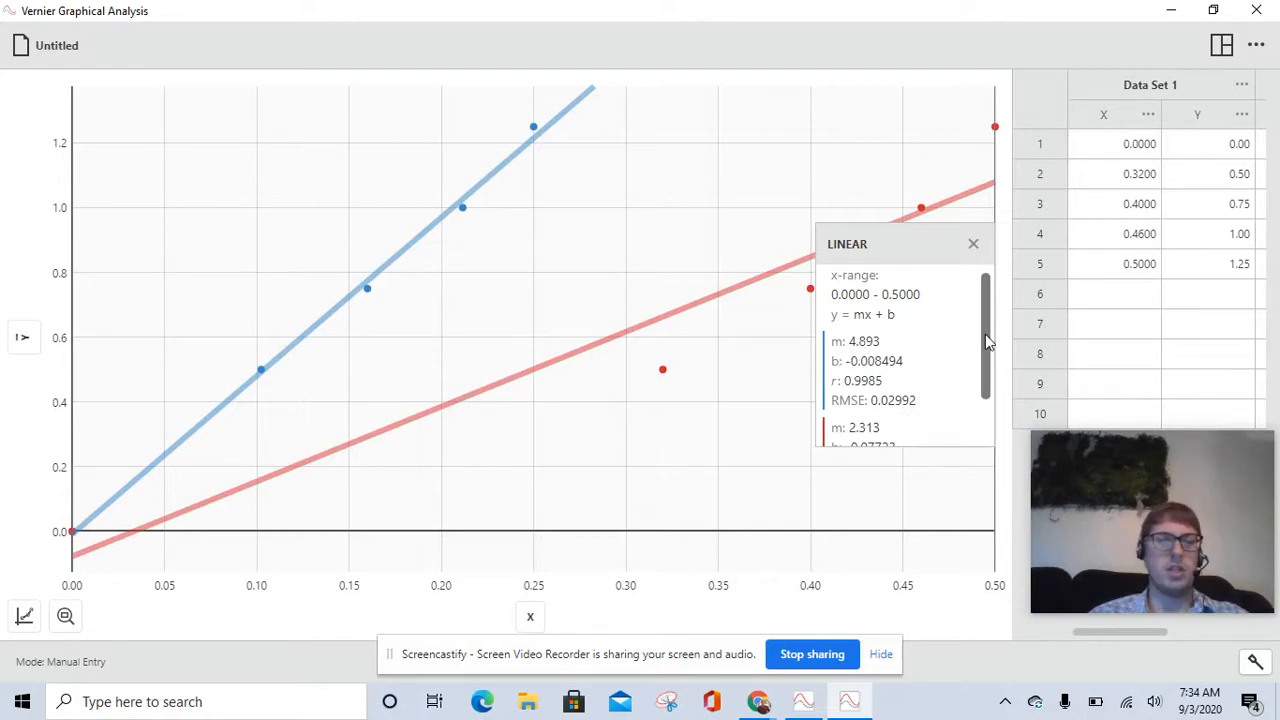
pyautogui.moveTo(985, 334); pyautogui.dragTo(980, 392)
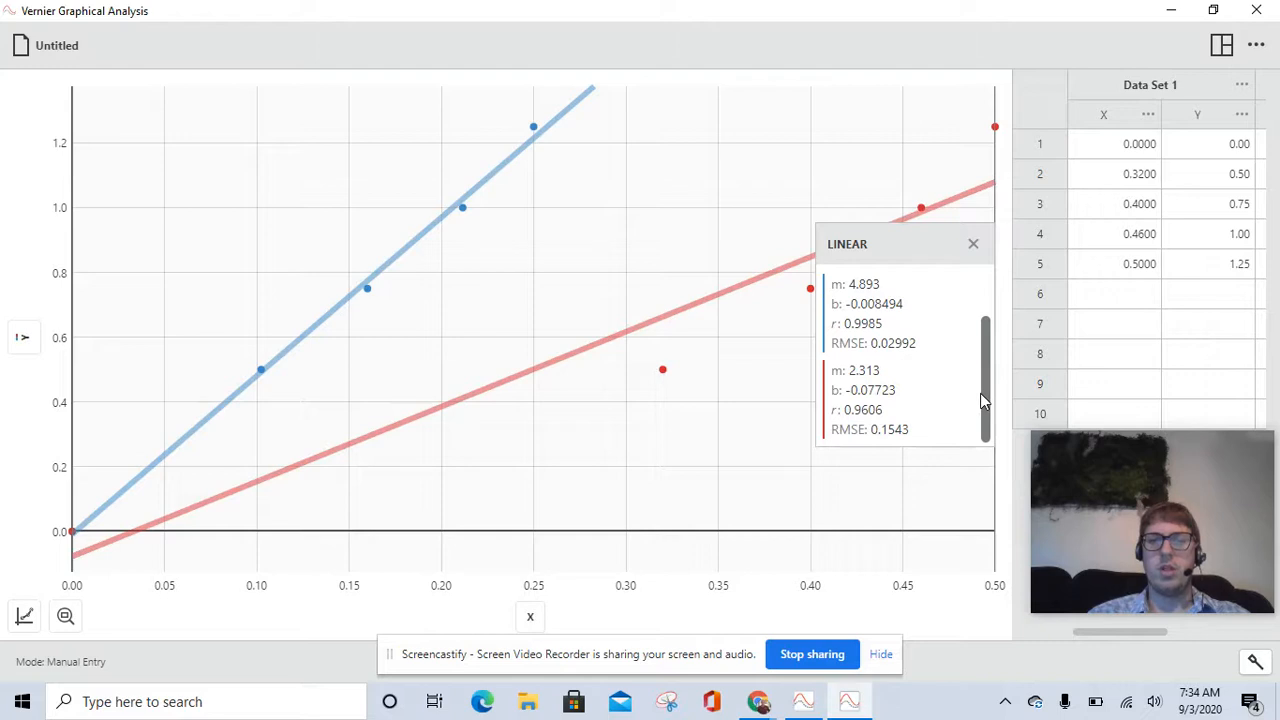